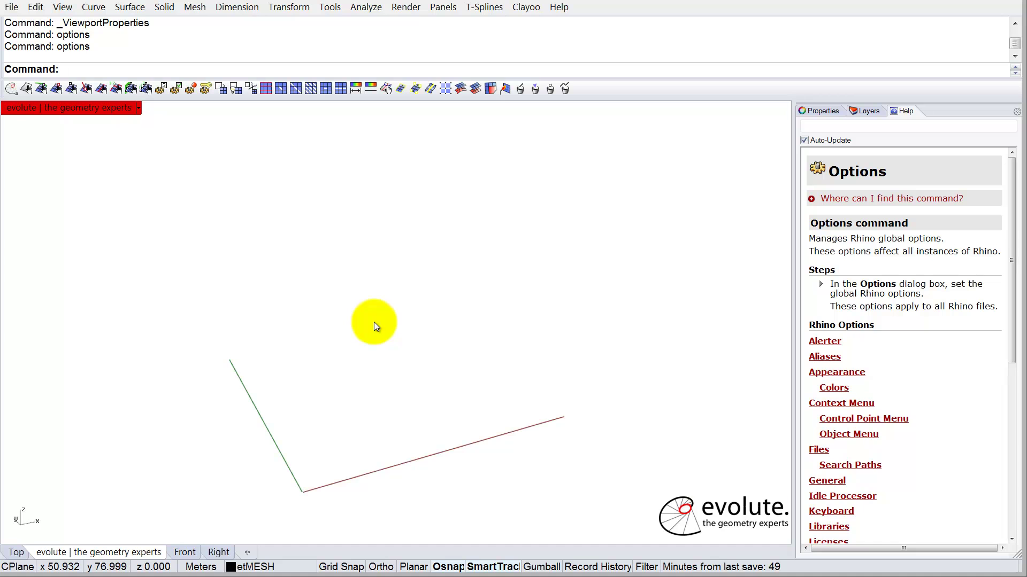
Draw a mesh box with its first base corner at 0,0,0, one face per side and a height of about 43 m.
text(b)
key(Return)
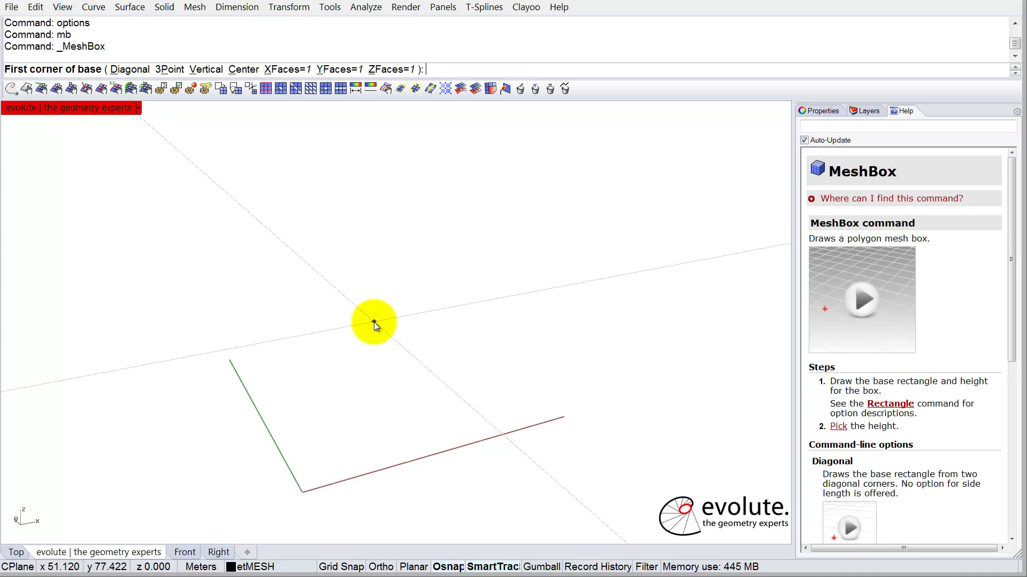
text(0,0,)
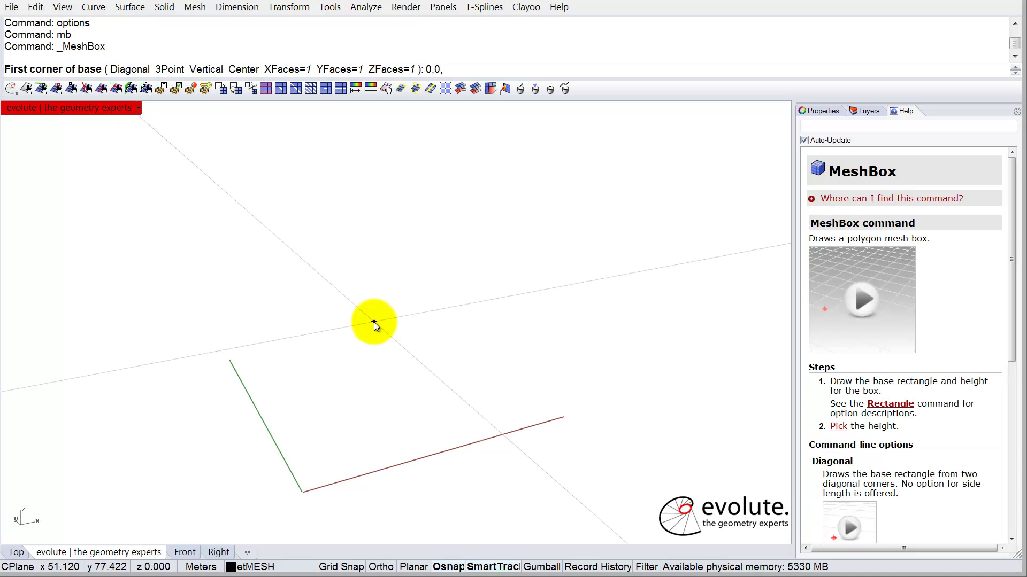
text(0)
key(Return)
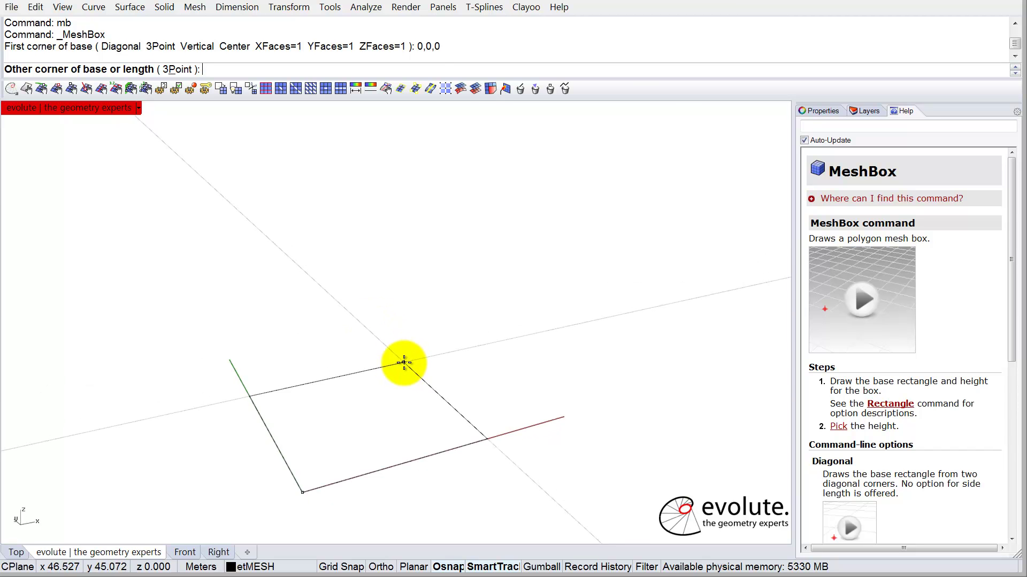
click(386, 364)
click(395, 222)
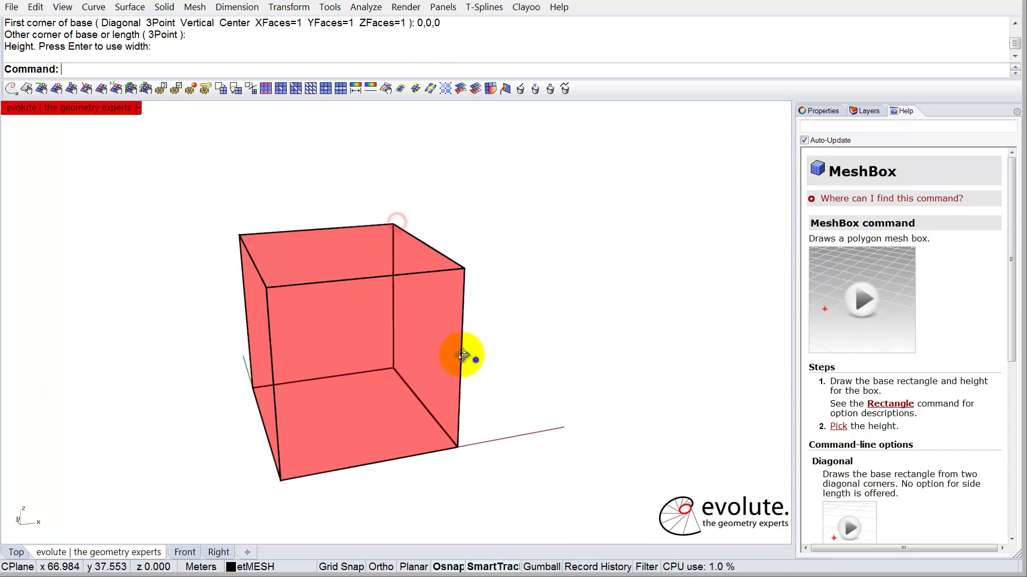
Extract the two opposite faces at the box's X ends and delete them, leaving an open tube.
text(ef)
key(Return)
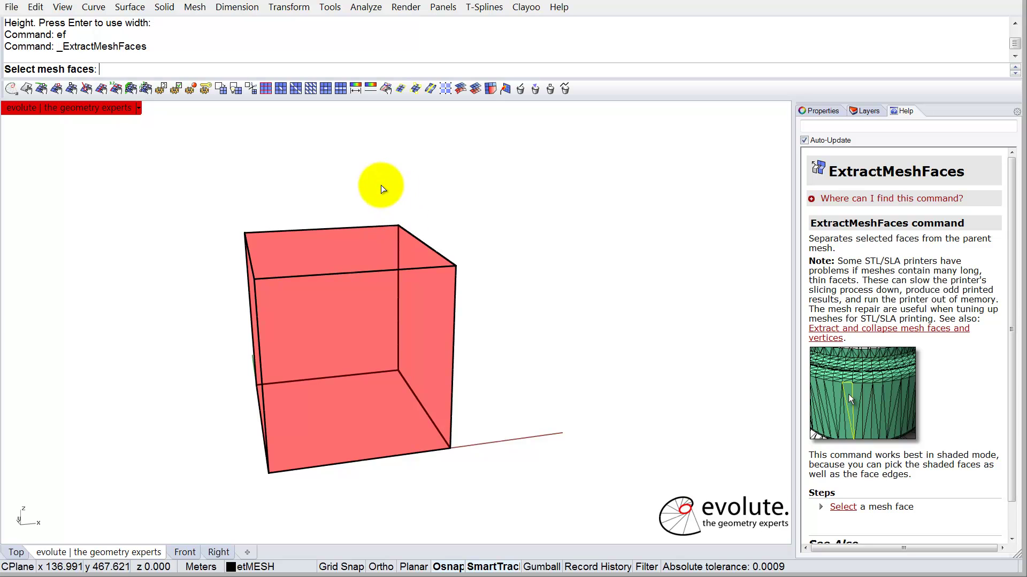
drag(381, 185, 515, 473)
drag(180, 199, 314, 500)
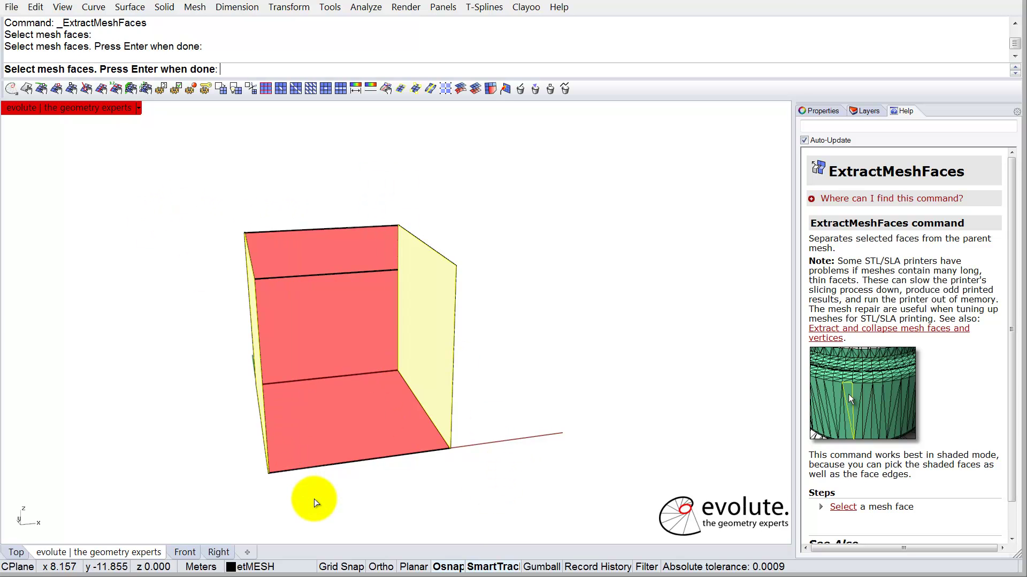
right_click(380, 446)
key(Delete)
Clean up the duplicate vertices of the remaining open box mesh.
click(378, 310)
right_drag(378, 310, 402, 270)
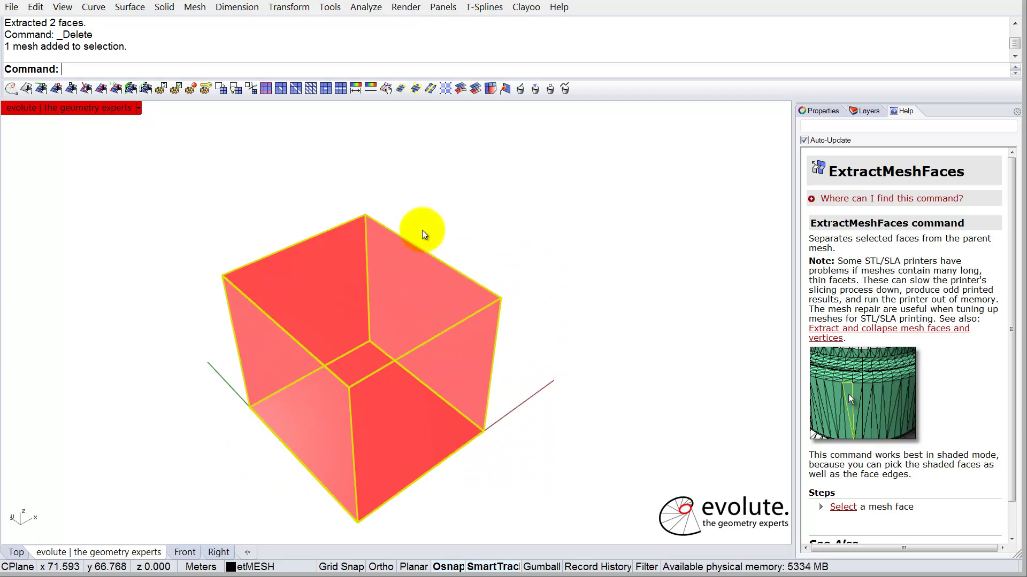
click(504, 89)
key(Return)
Copy the open box one length along the X axis, vertex to vertex, and join both boxes into one mesh.
right_drag(428, 357, 412, 345)
text(c)
key(Return)
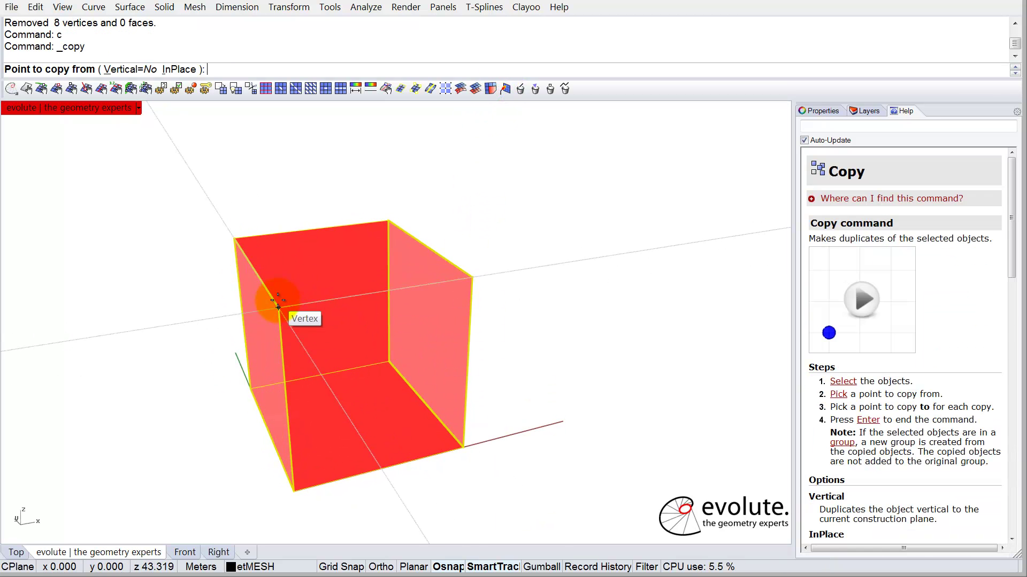
click(278, 302)
click(463, 274)
key(Return)
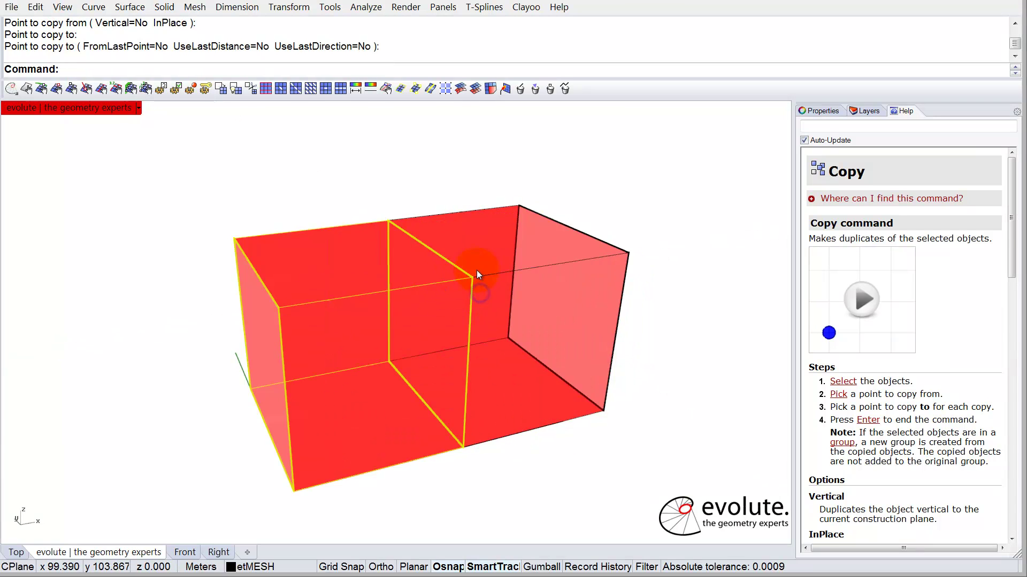
click(499, 257)
key(ctrl+j)
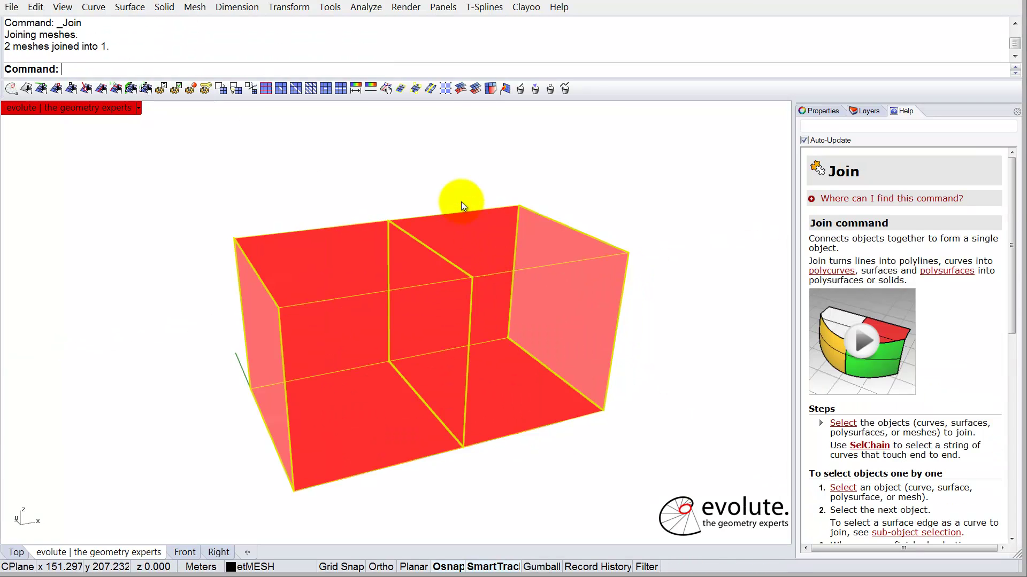
Flag all vertices of the joined mesh as fixed for optimization.
right_drag(461, 201, 418, 332)
text(z)
key(Return)
text(e)
key(Return)
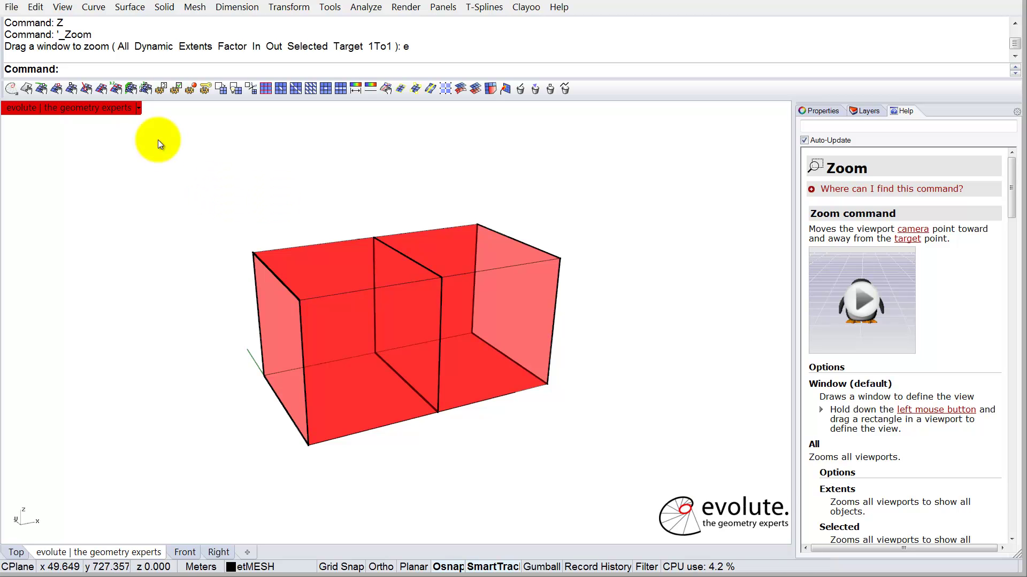
click(60, 90)
drag(206, 160, 615, 451)
key(Return)
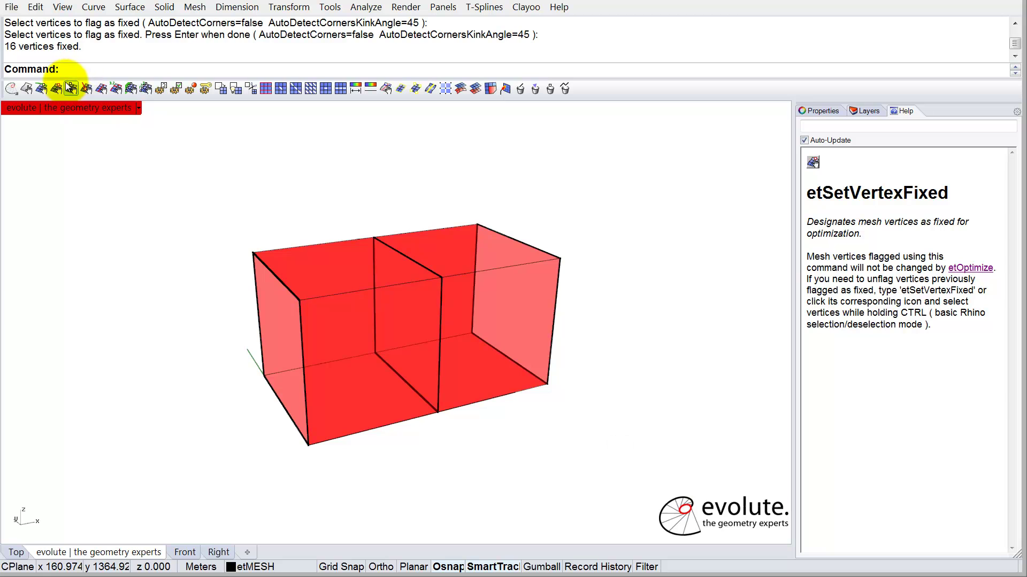
Flag all vertices of the joined mesh as corners, with automatic corner detection off.
click(71, 89)
drag(328, 281, 594, 465)
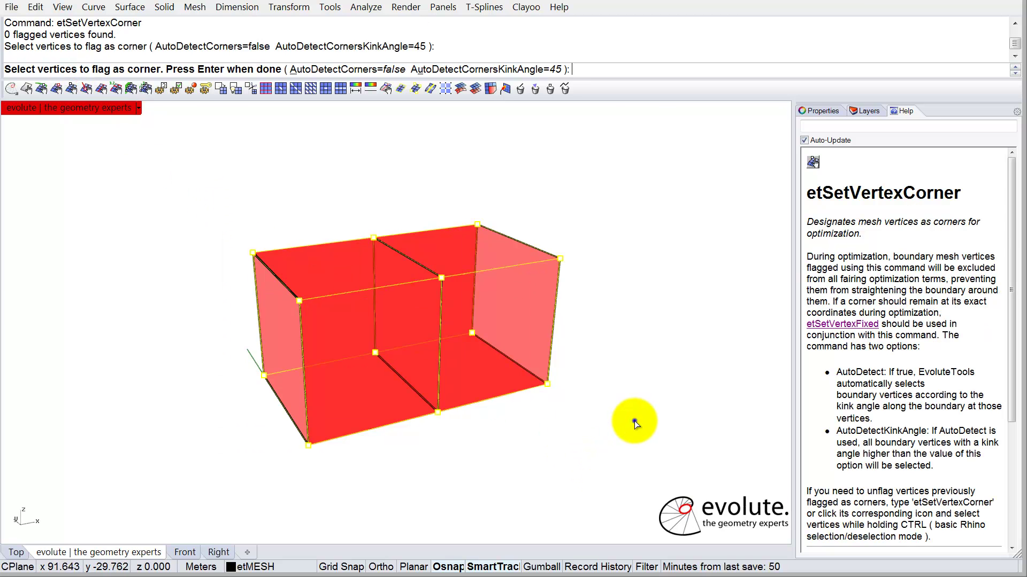
right_click(634, 421)
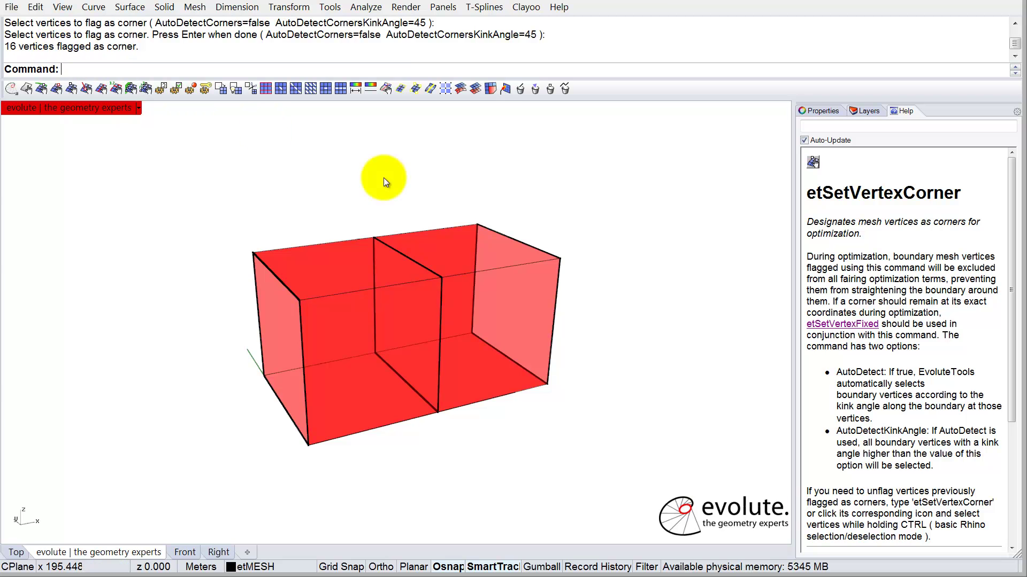
Subdivide the joined mesh four times with the CatmullClark rule and delete the coarse original mesh.
click(405, 265)
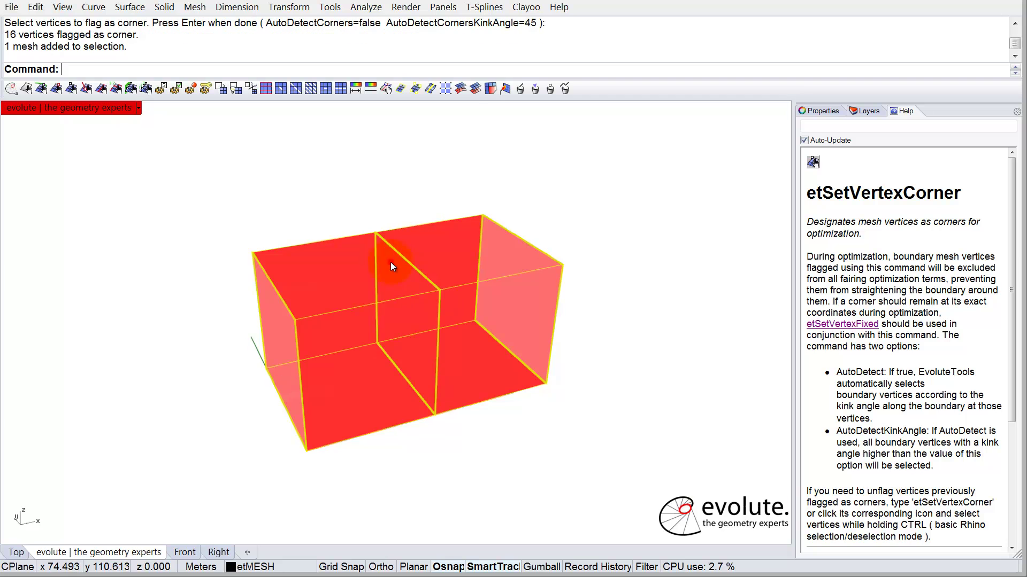
click(236, 89)
right_click(335, 178)
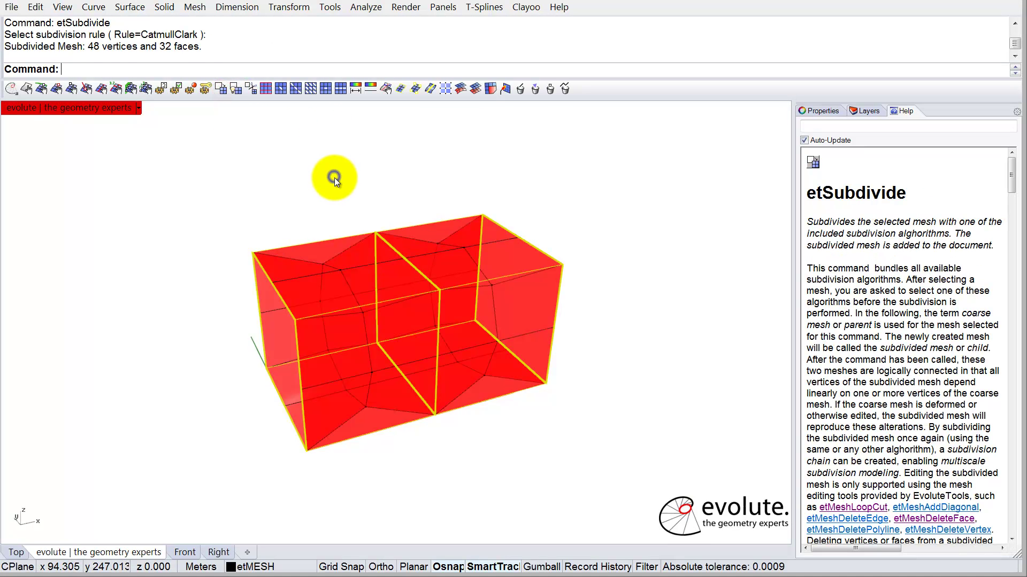
right_click(335, 177)
right_click(334, 177)
right_click(334, 178)
right_click(334, 178)
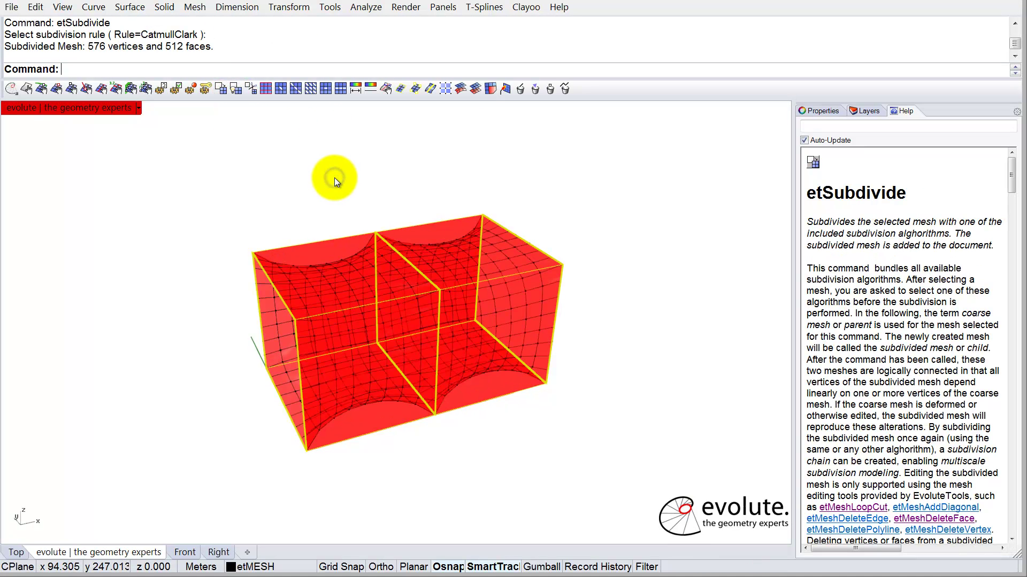
right_click(335, 178)
right_click(335, 177)
key(Delete)
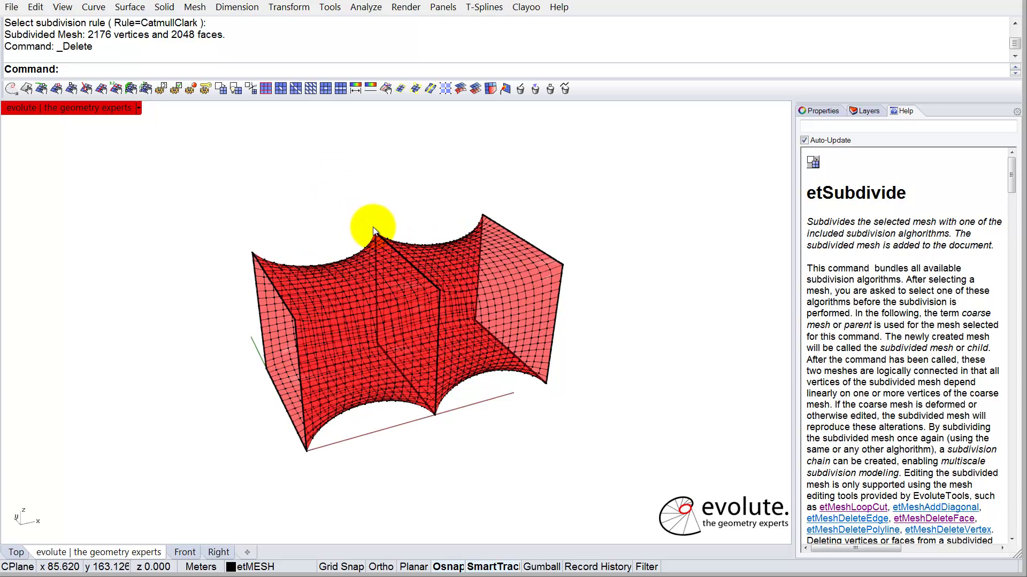
Set the optimization importance of FairnessSprings to 0.2 and FairnessCurvature to 0.2.
text(z)
key(Return)
text(e)
key(Return)
right_drag(423, 264, 469, 258)
right_drag(442, 298, 418, 319)
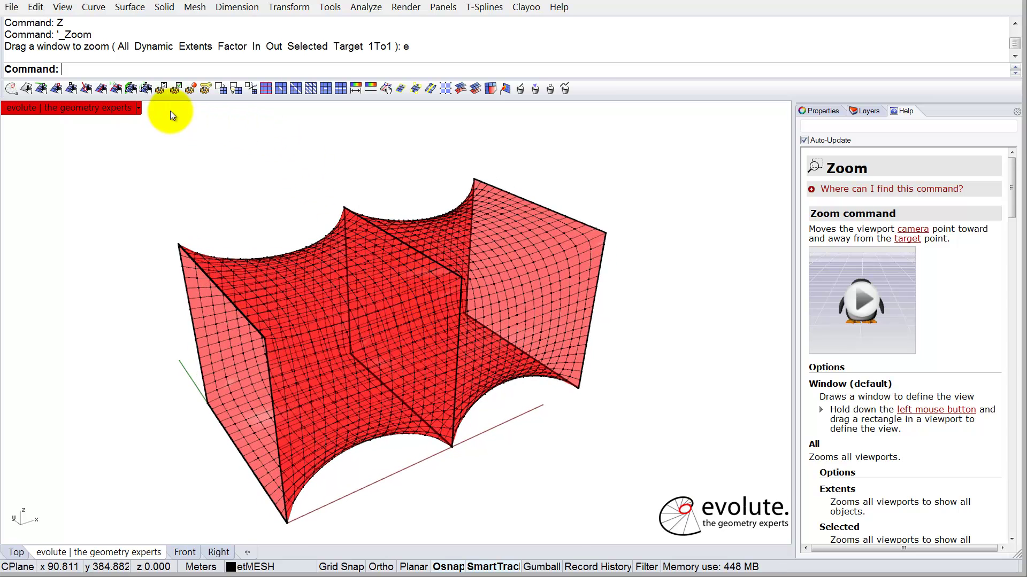
click(159, 89)
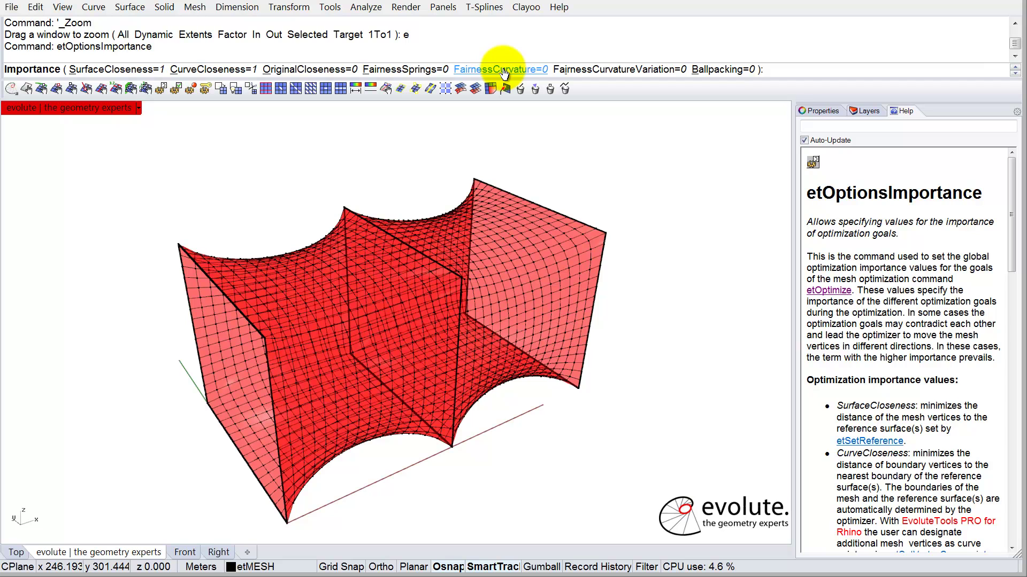
click(422, 70)
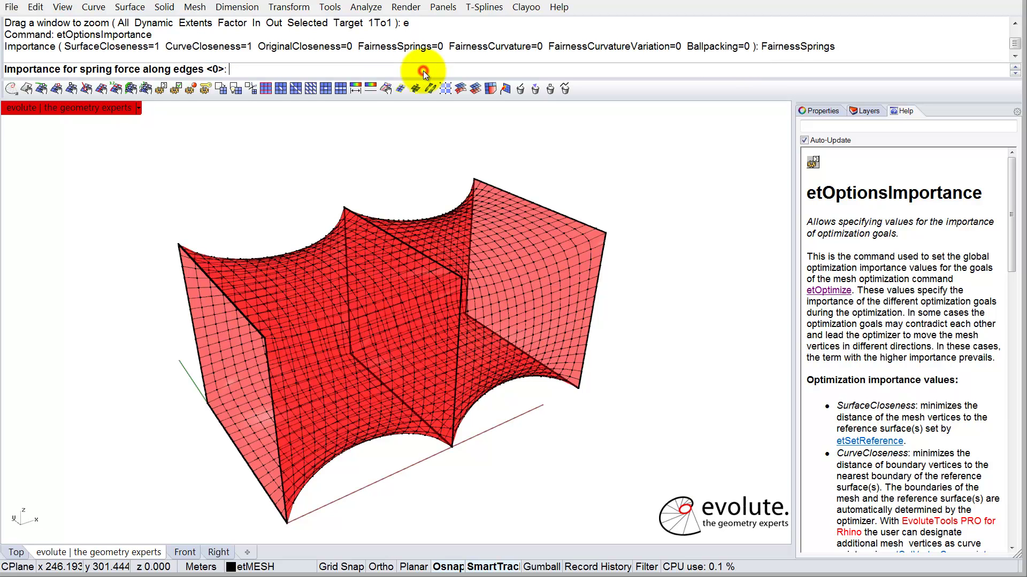
text(.2)
key(Return)
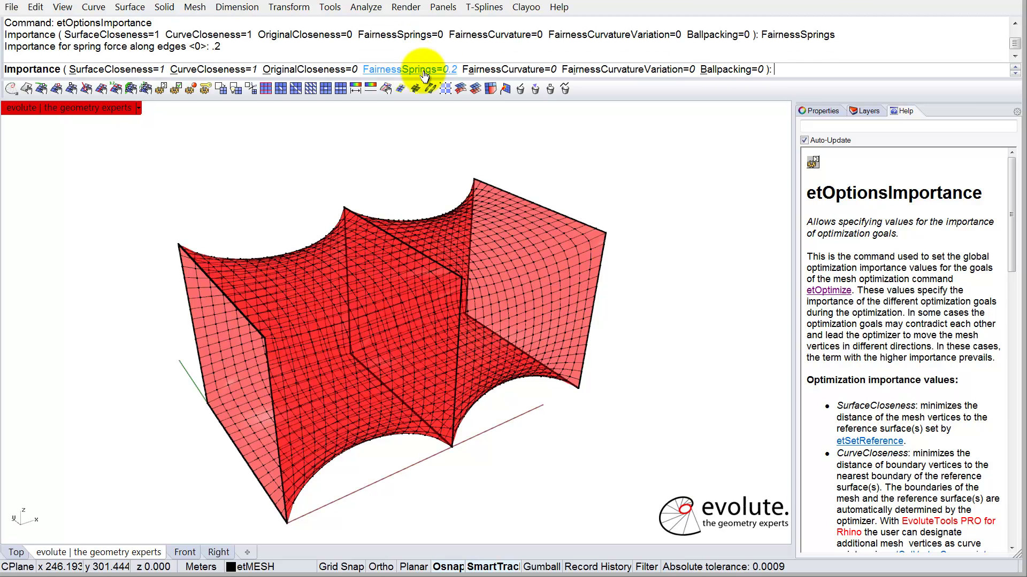
click(531, 69)
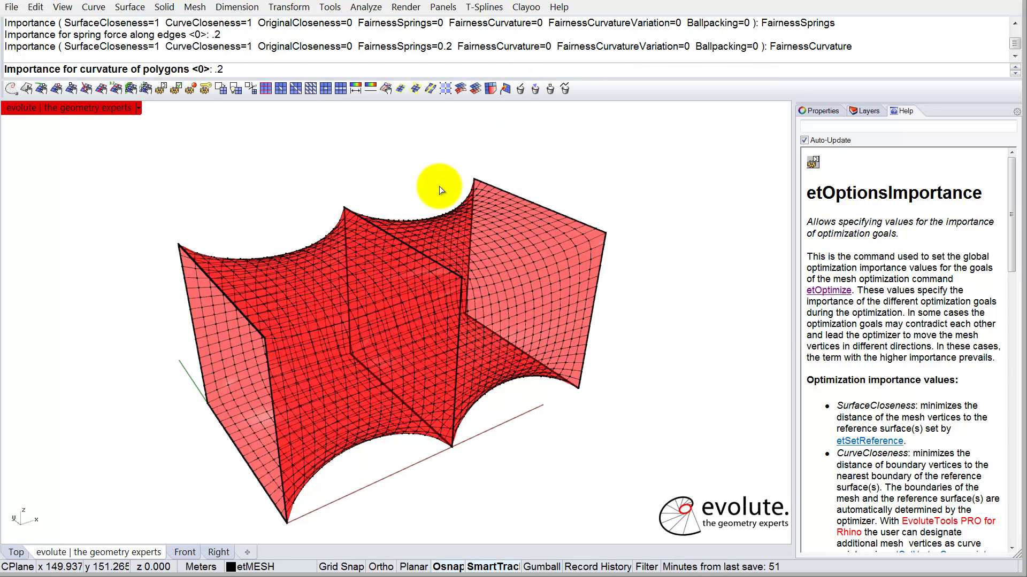
key(Return)
key(Return)
Optimize the subdivided mesh repeatedly until it converges, and deselect it.
click(352, 268)
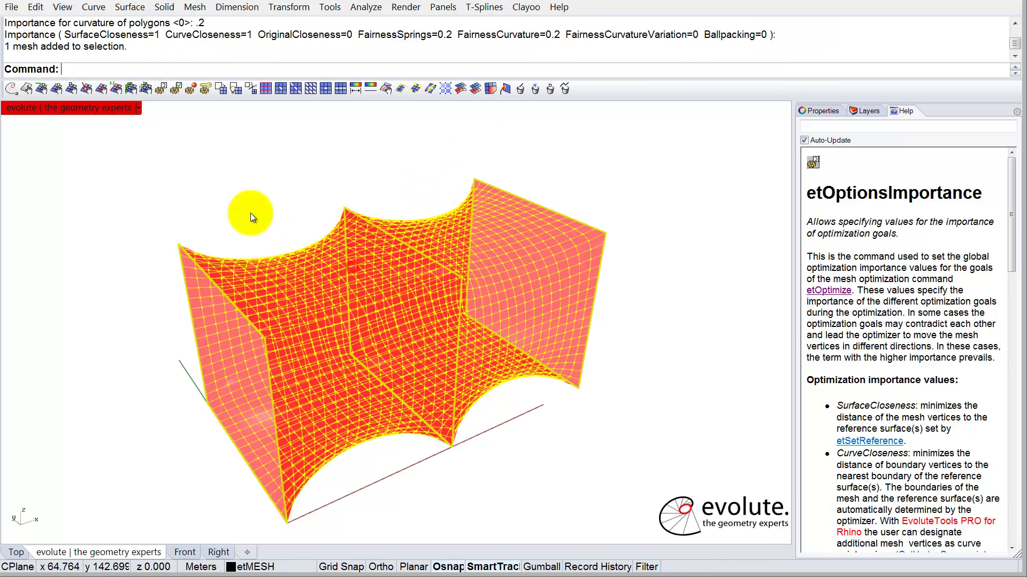
click(12, 89)
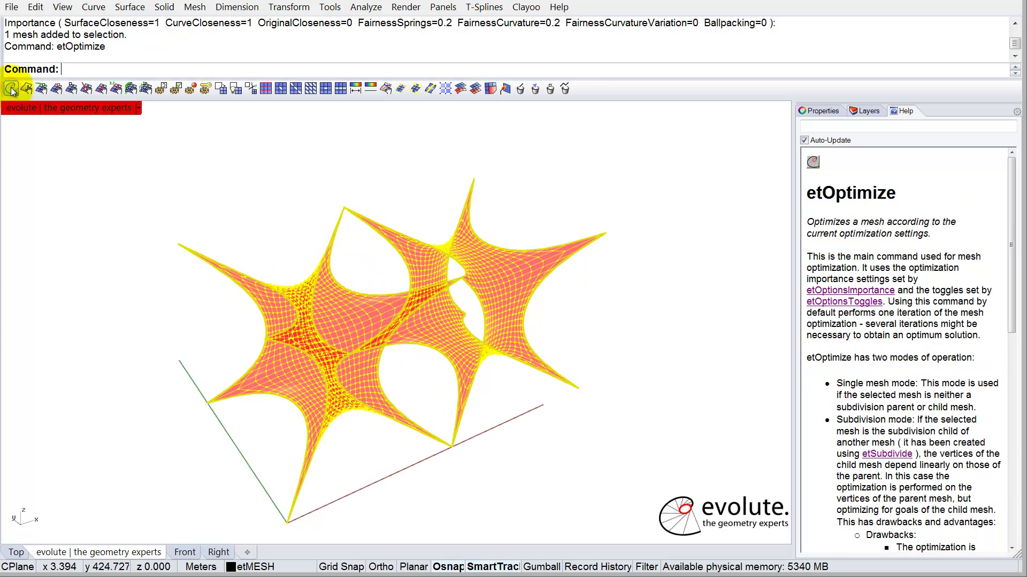
click(11, 88)
click(11, 89)
click(264, 177)
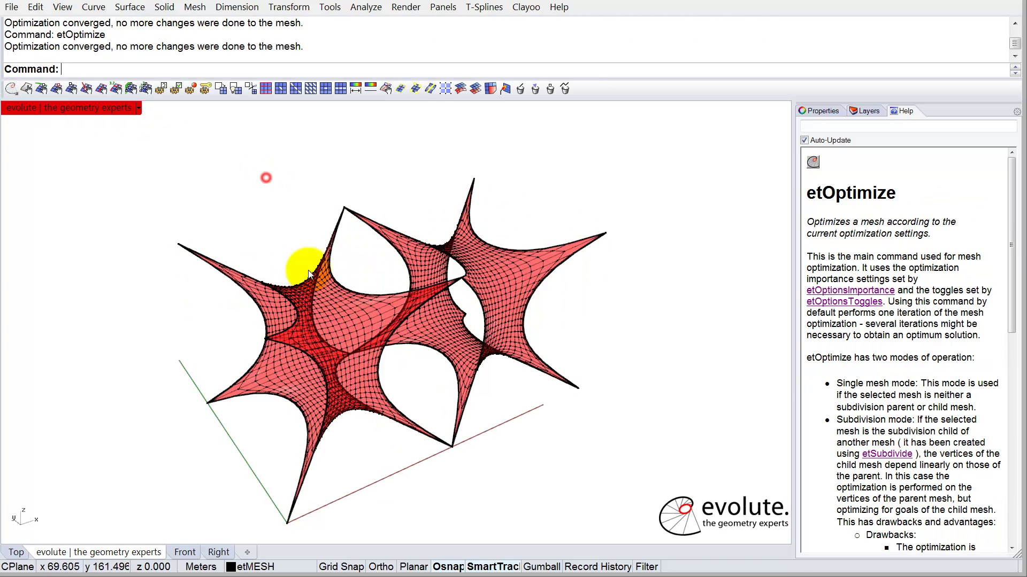
Delete a two-by-two block of faces in the middle of the narrow end panel, keeping the optimization settings intact.
right_drag(344, 360, 263, 315)
scroll(263, 314, up, 5)
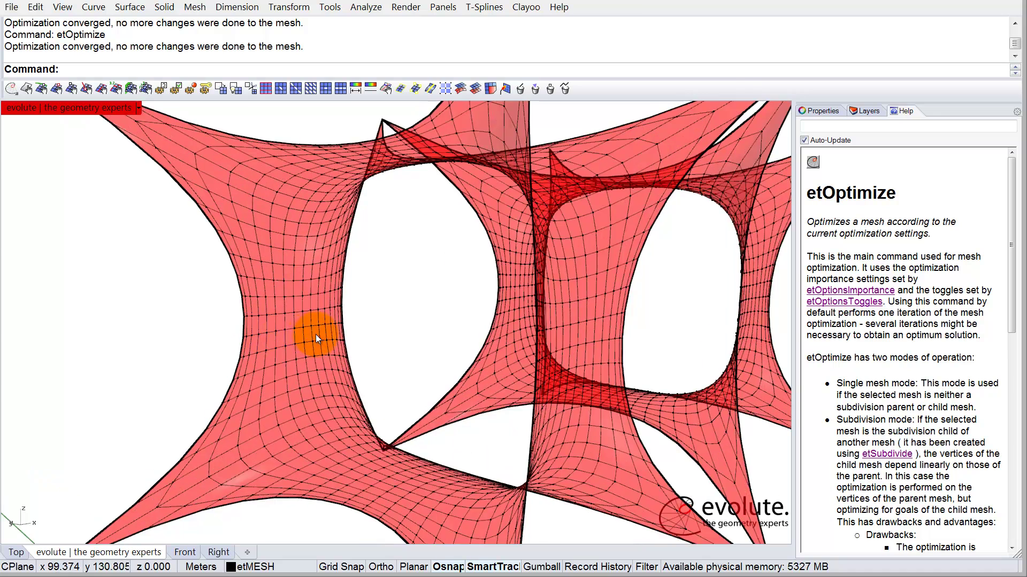
right_drag(316, 335, 292, 337)
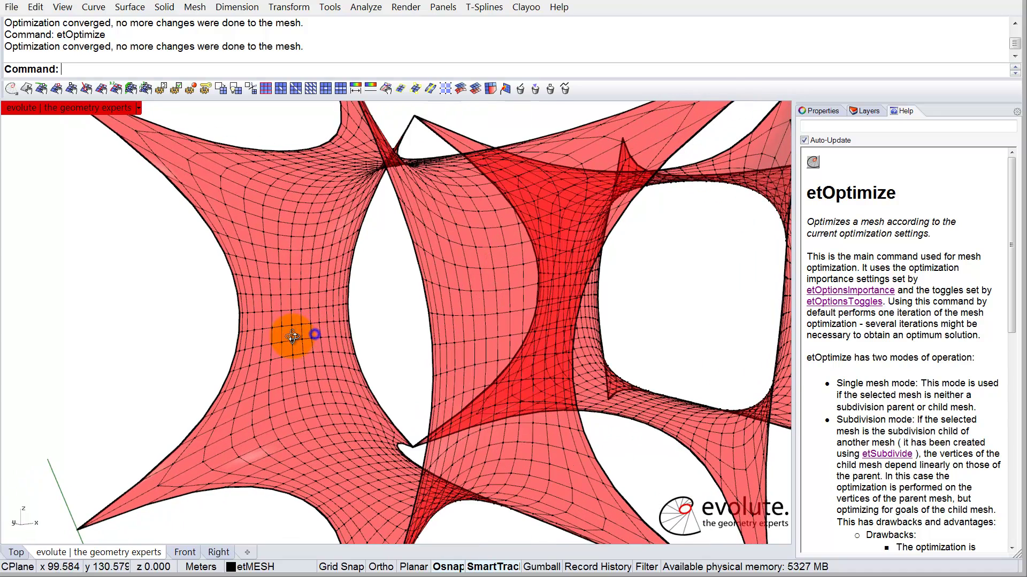
click(517, 88)
click(288, 300)
click(284, 287)
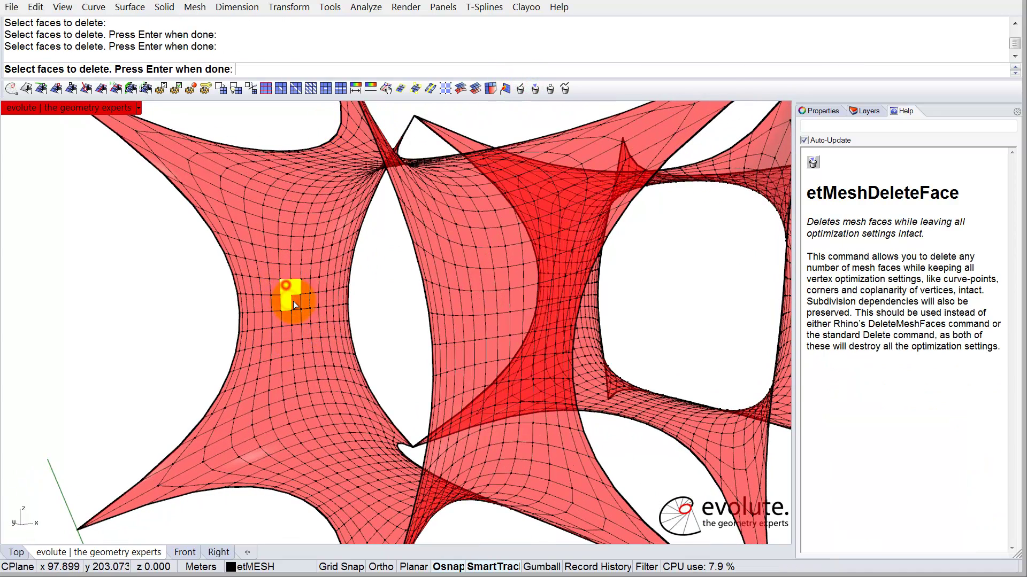
click(295, 302)
click(307, 287)
click(303, 299)
right_click(303, 300)
Delete the adjoining block of faces above the new opening to enlarge it.
right_click(297, 294)
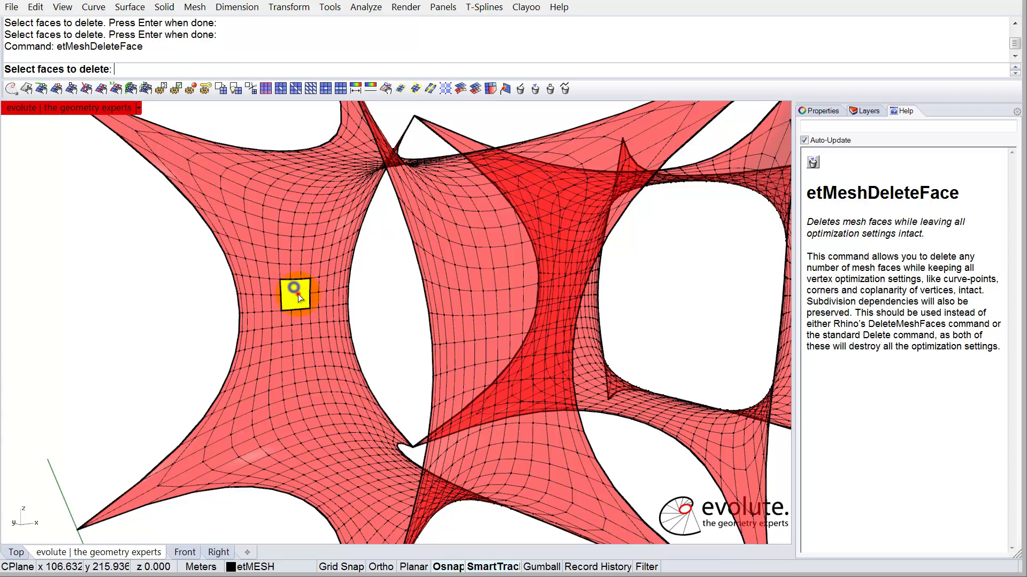
drag(298, 294, 266, 242)
right_click(265, 242)
Optimize the mesh with the new opening until it converges, and deselect it.
click(282, 227)
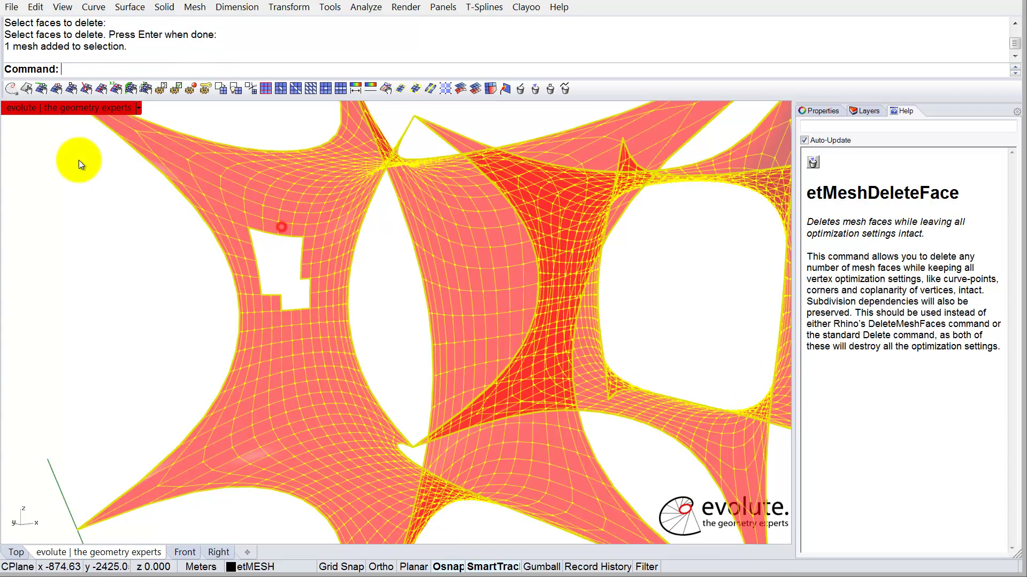
click(12, 89)
click(11, 88)
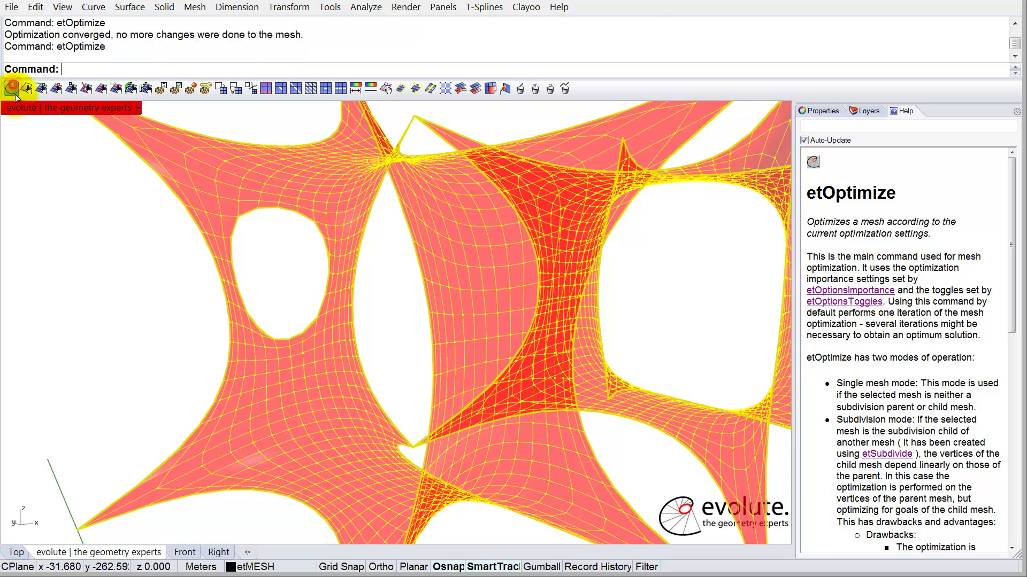
click(298, 256)
Select all vertices along the boundary of the new oval hole with the mesh boundary selection.
scroll(321, 241, down, 6)
right_drag(301, 262, 273, 273)
scroll(274, 273, up, 6)
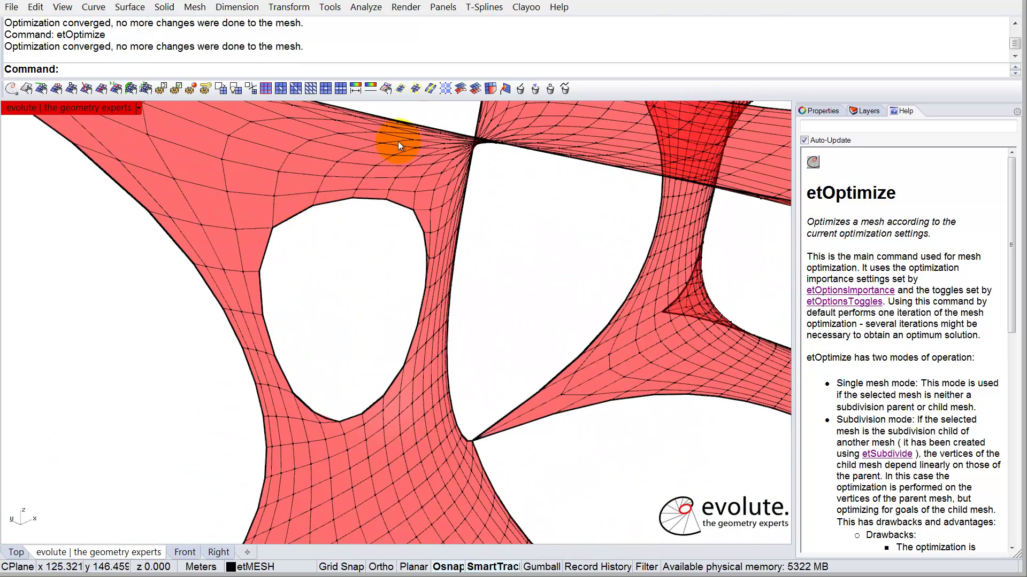
click(413, 90)
click(322, 207)
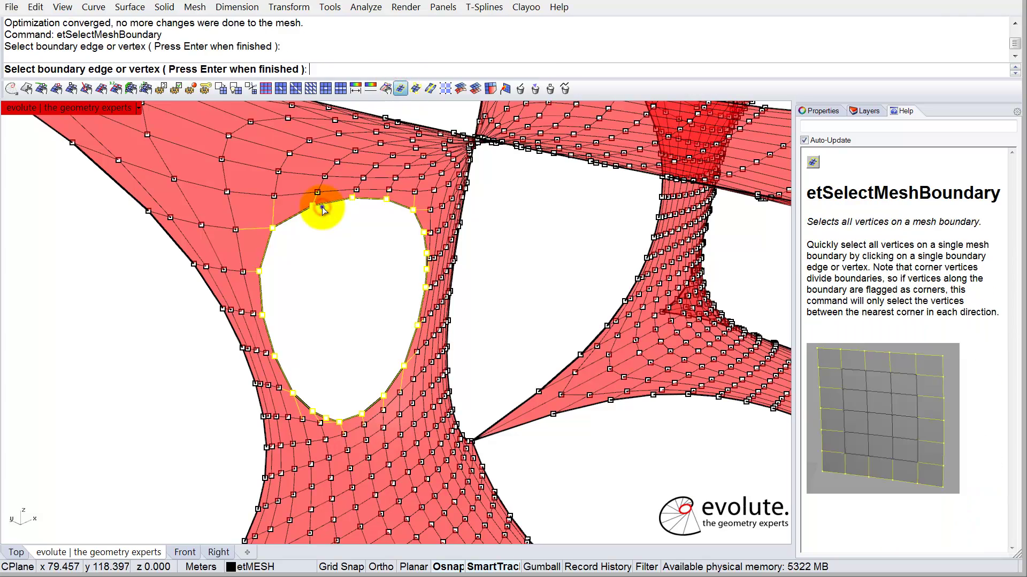
scroll(392, 224, down, 6)
right_drag(357, 243, 323, 245)
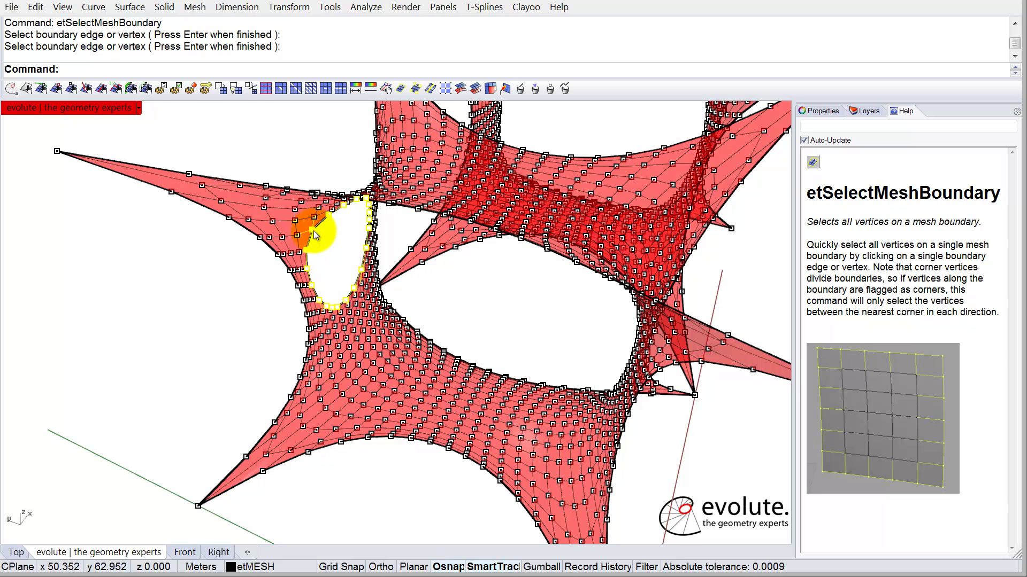
Pull the selected boundary vertices of the oval hole outward from the mesh and flag them as fixed for optimization.
drag(313, 230, 126, 194)
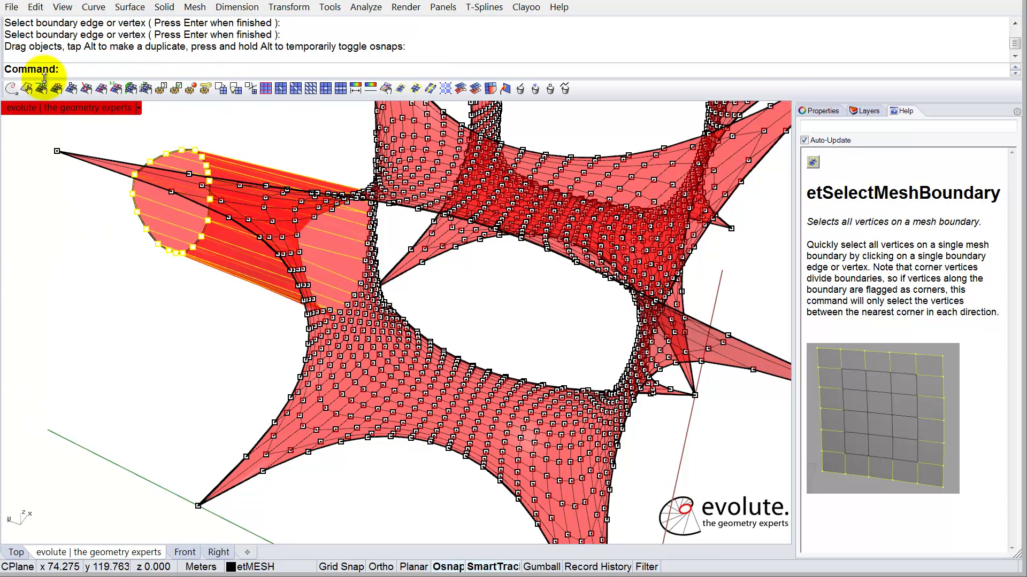
click(41, 88)
key(Escape)
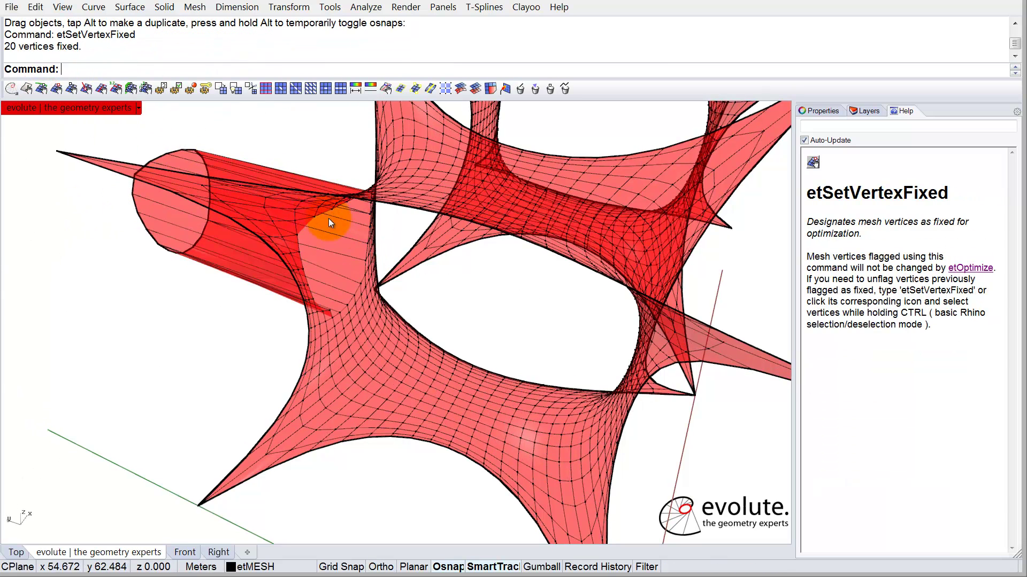
Optimize the mesh with its pulled-out hole until it converges, and deselect it.
click(328, 218)
click(11, 88)
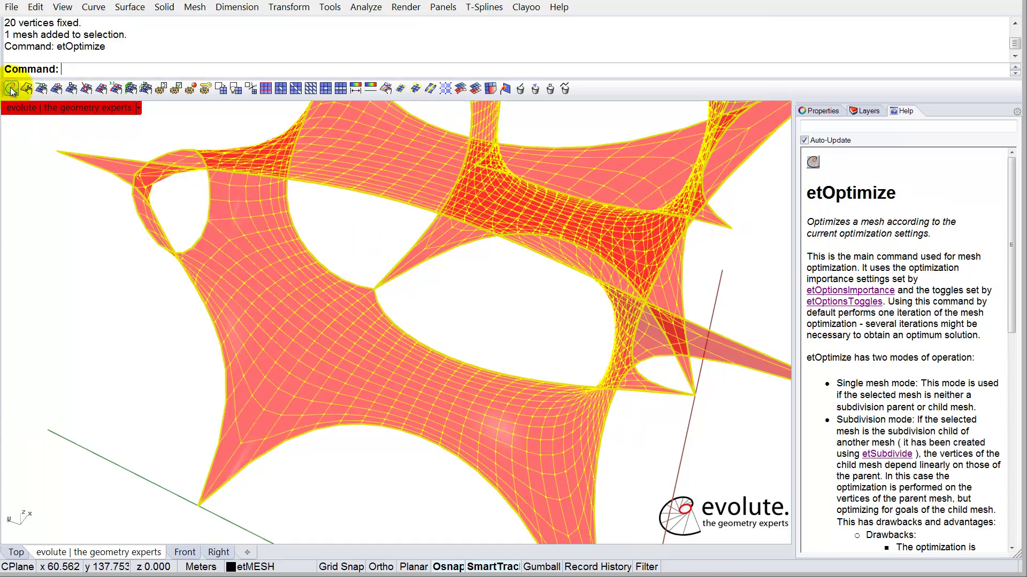
click(12, 89)
click(11, 89)
click(169, 290)
right_drag(169, 291, 362, 374)
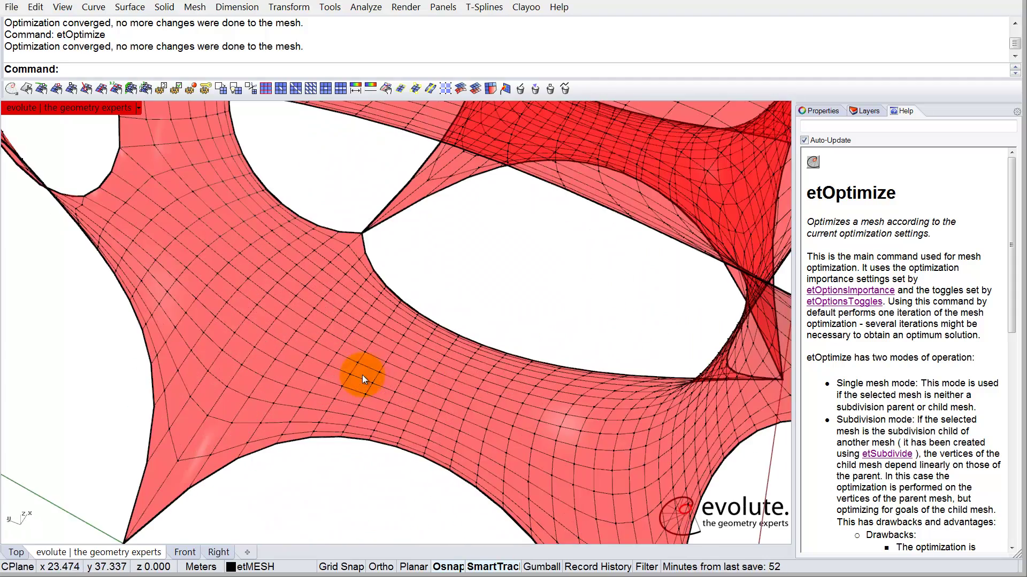
Delete a small block of faces in the front panel, below the large middle opening, keeping the optimization settings intact.
click(535, 89)
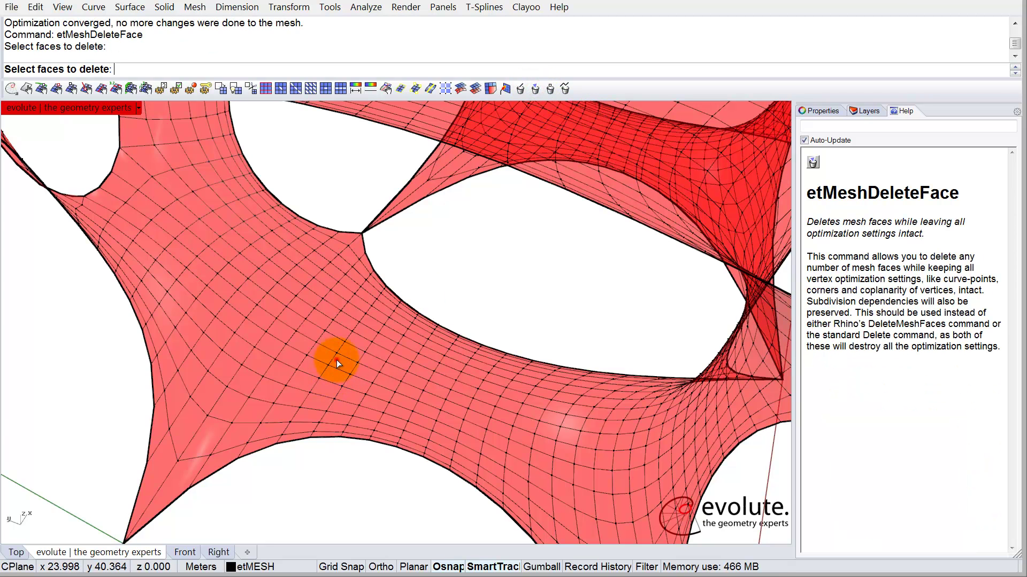
click(350, 355)
click(364, 364)
key(Return)
key(Return)
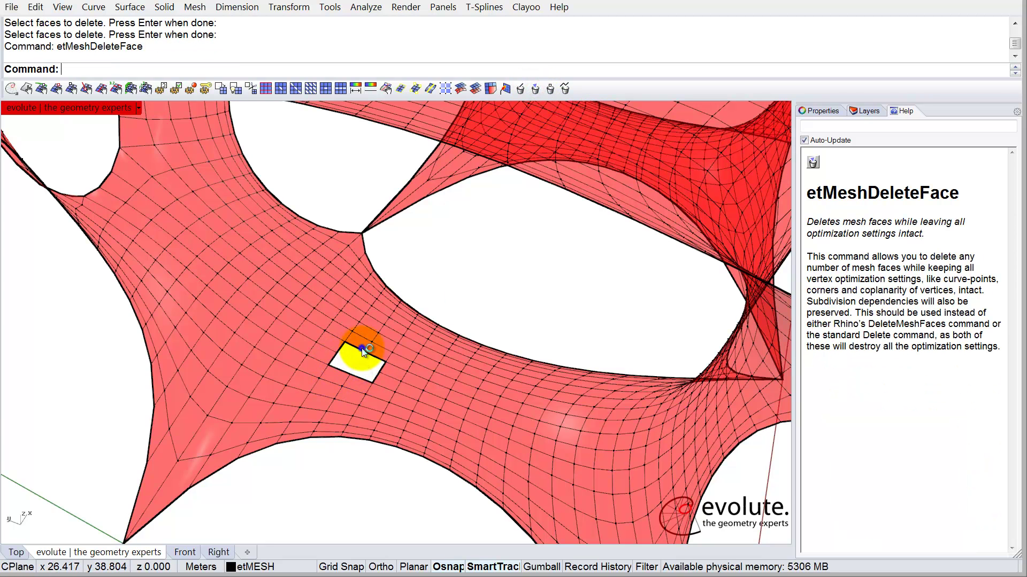
Delete the adjoining block of faces above the new front-panel opening to enlarge it.
click(331, 345)
click(323, 318)
key(Return)
Optimize the mesh until the enlarged front-panel opening relaxes into a smooth oval.
click(316, 301)
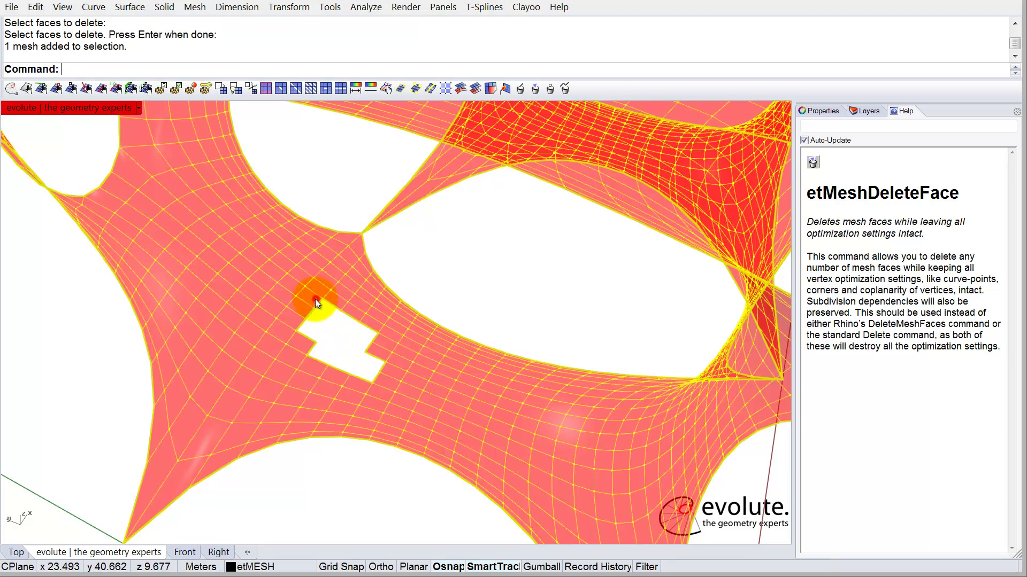
click(12, 89)
click(11, 90)
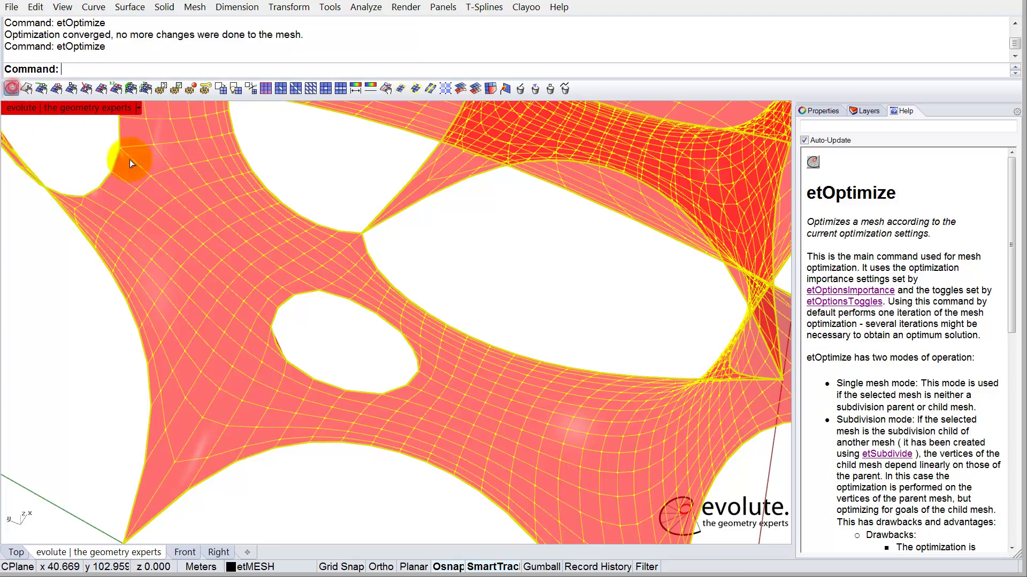
scroll(283, 146, down, 5)
right_drag(355, 252, 419, 280)
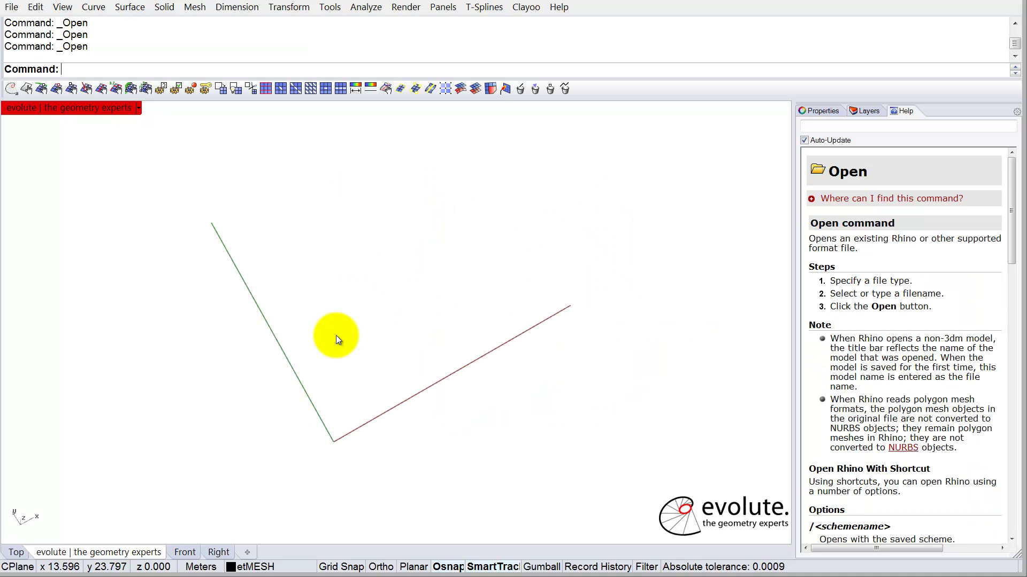
Draw a four-sided 3DFace from the origin along the Y axis, with its short inner edge towards the middle.
text(3d)
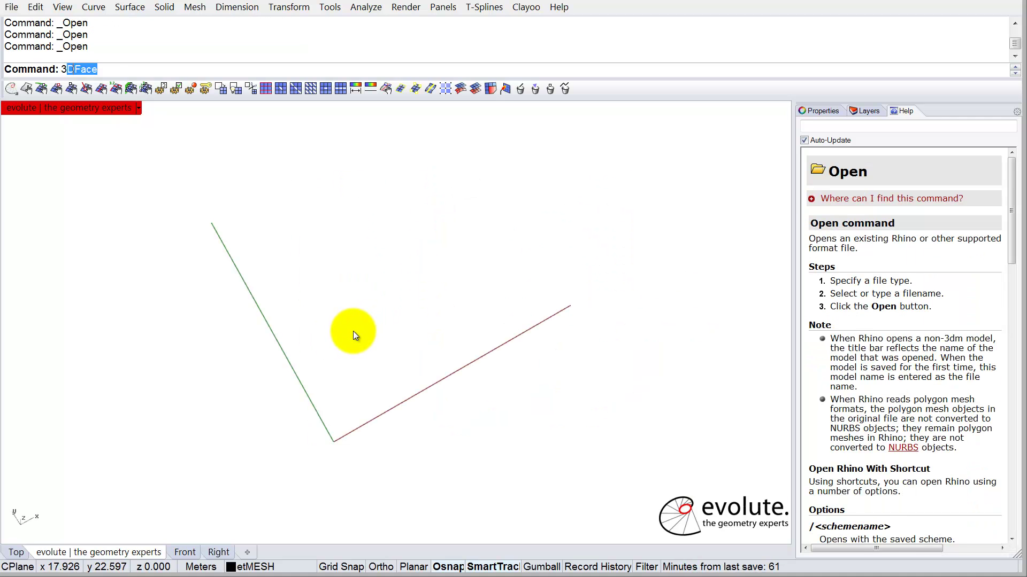
key(Return)
click(333, 440)
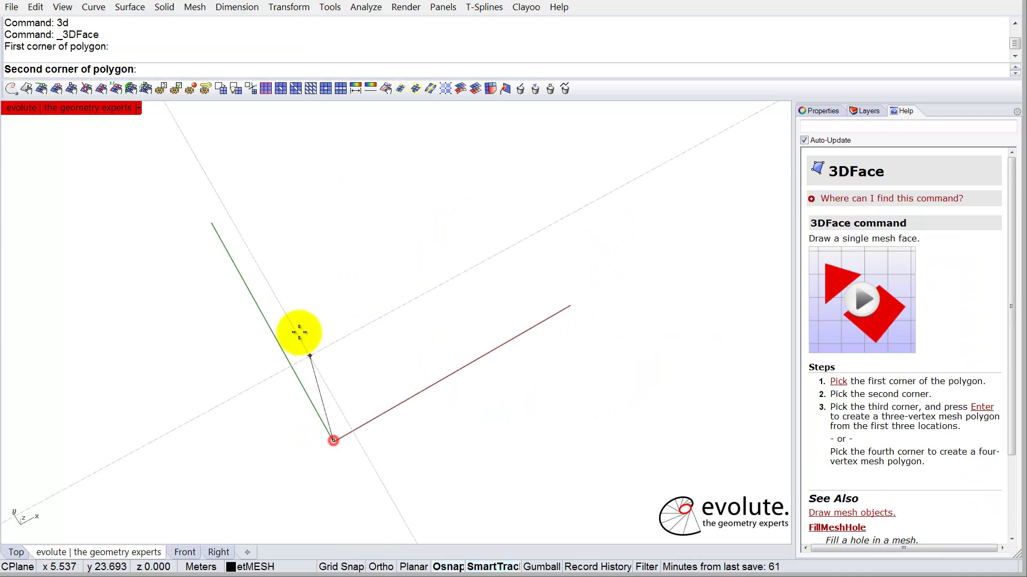
click(239, 275)
click(368, 301)
click(382, 319)
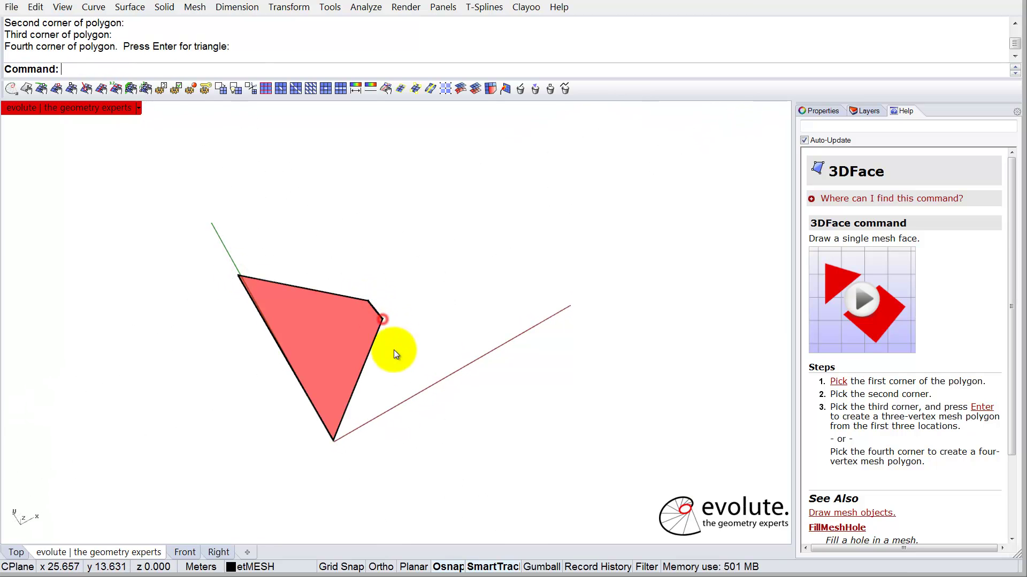
Draw a second quad face along the X axis, sharing the edge from the first face's inner corner to the origin.
key(Return)
click(385, 312)
click(425, 302)
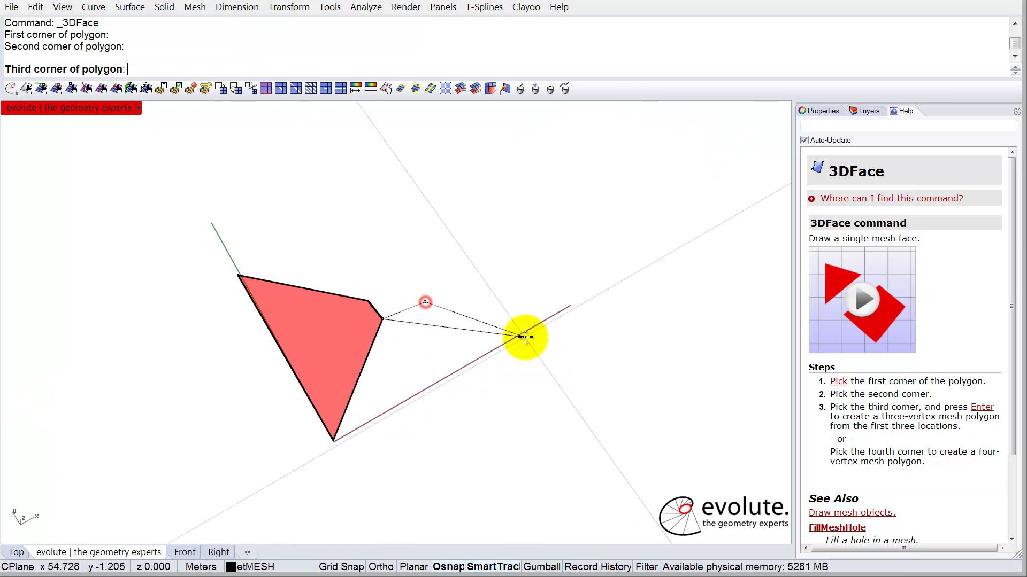
click(526, 340)
click(342, 438)
Draw a third quad face adjoining the second one, on the side opposite the first face.
key(Return)
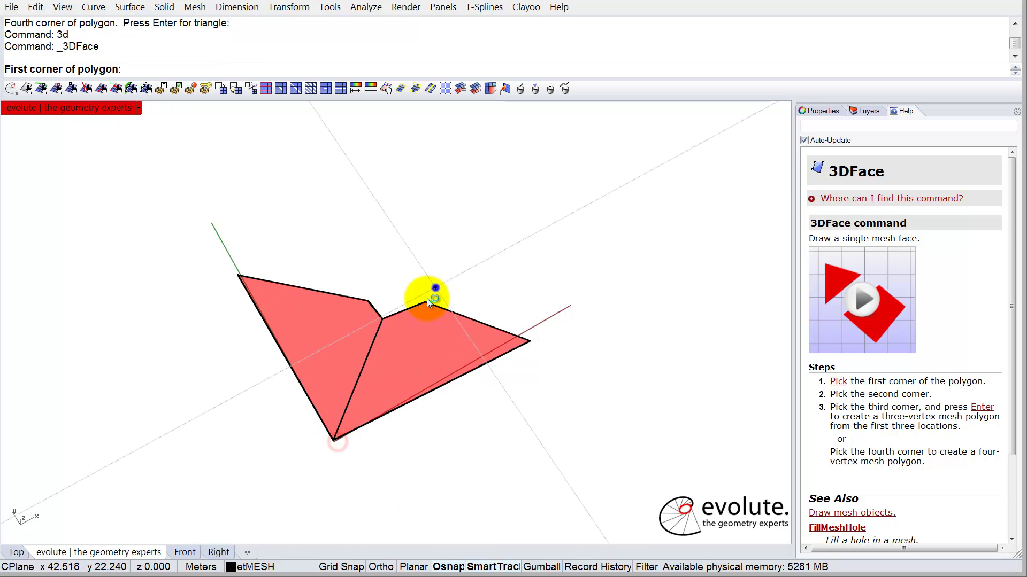
click(425, 303)
click(399, 262)
click(401, 145)
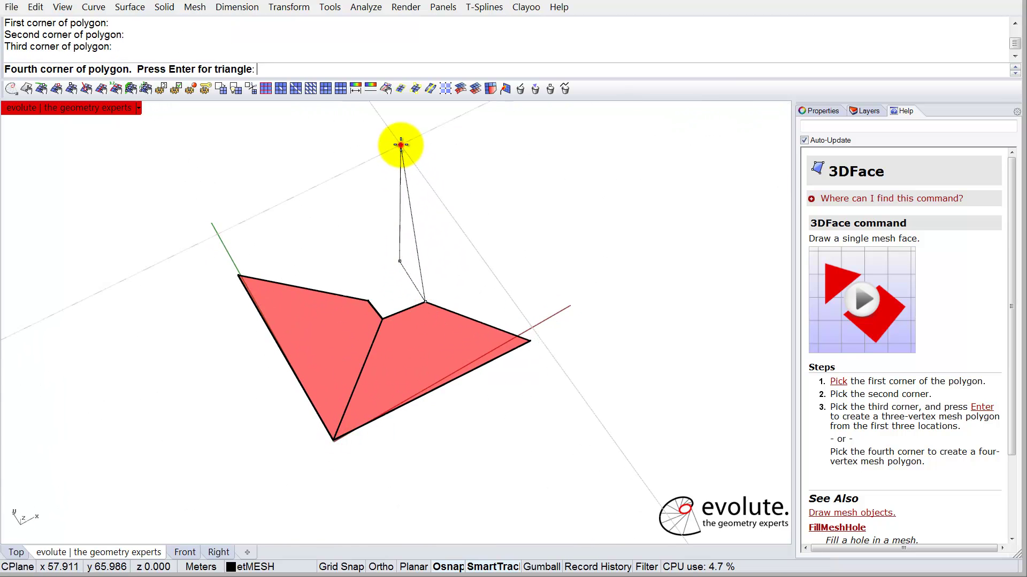
click(529, 341)
Draw a fourth quad face between the third and first faces, closing the ring around a central opening.
key(Return)
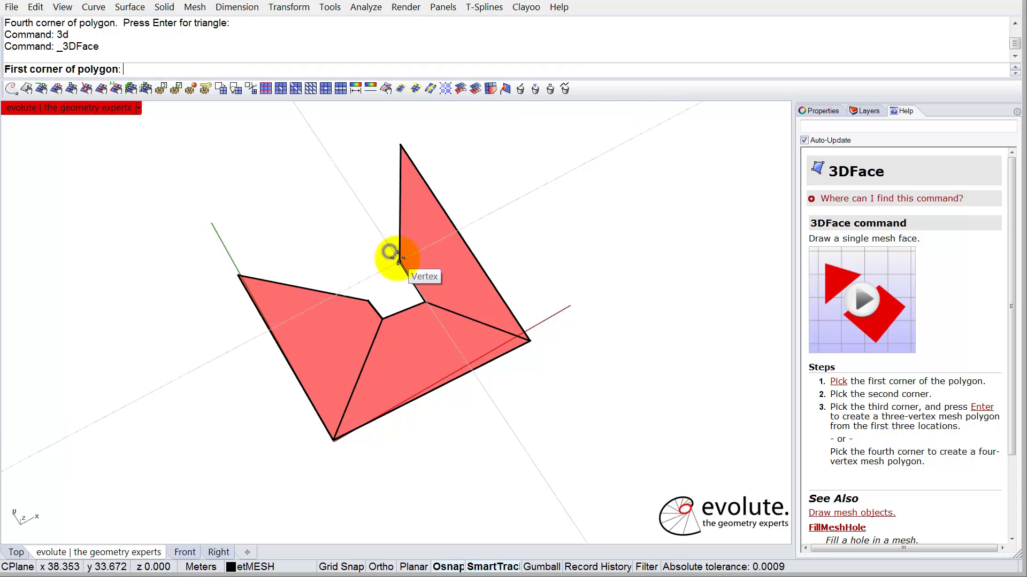
click(399, 261)
click(368, 301)
click(239, 276)
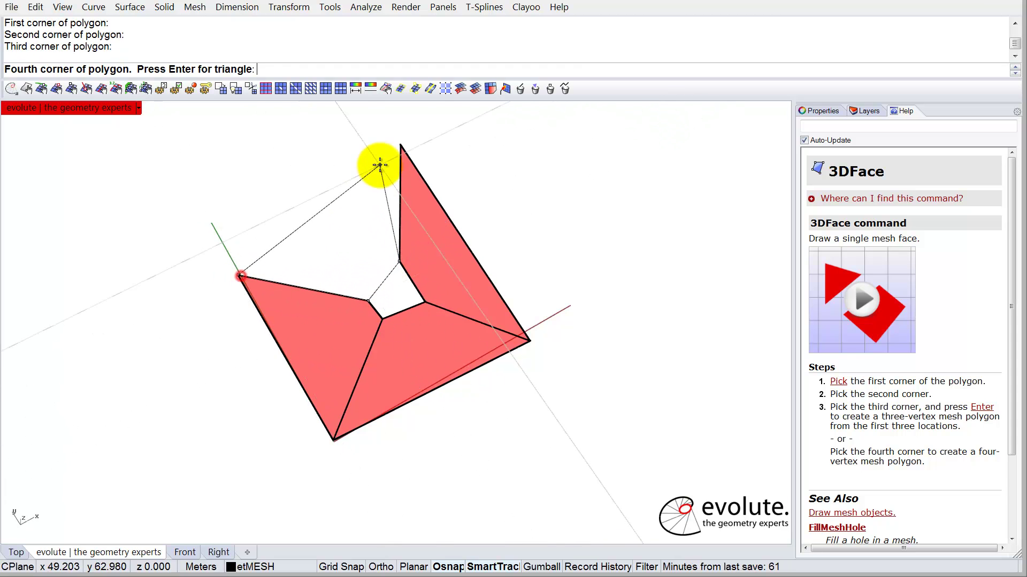
click(400, 145)
Join the four quad faces into one mesh and weld its vertices with the default tolerance of 0.0009.
right_drag(388, 271, 408, 348)
click(339, 339)
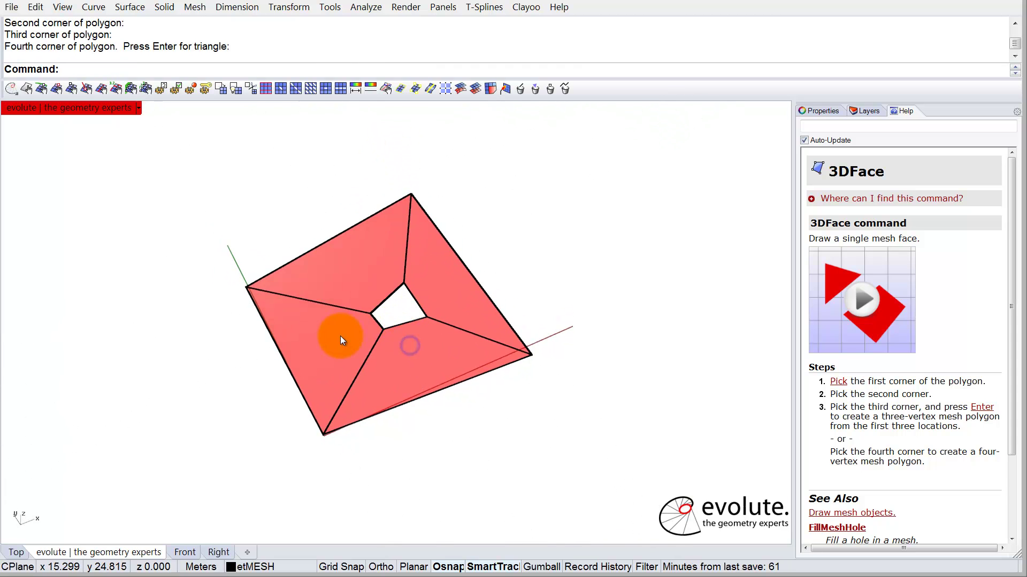
shift+click(344, 280)
shift+click(435, 283)
shift+click(432, 351)
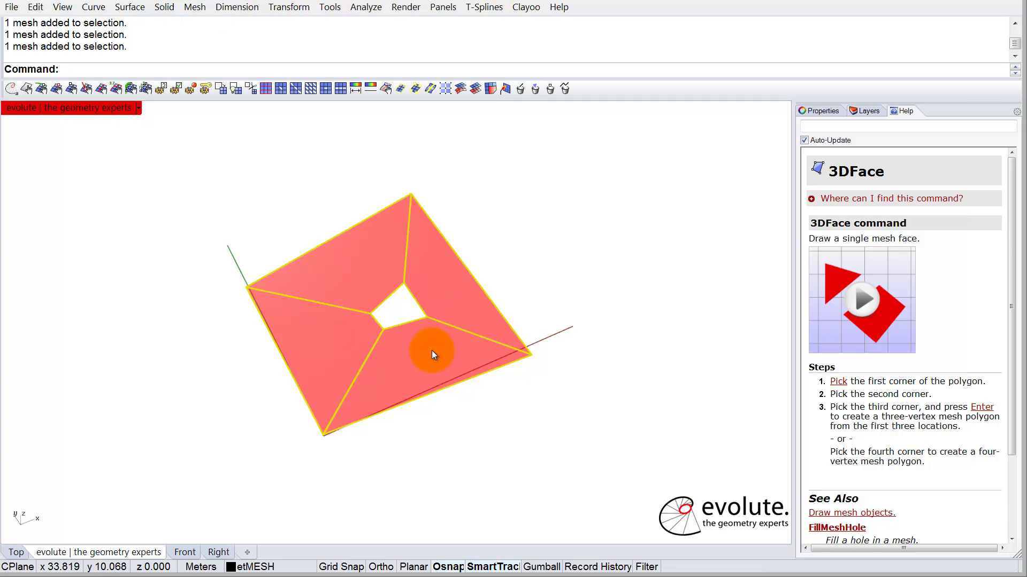
key(ctrl+j)
click(505, 89)
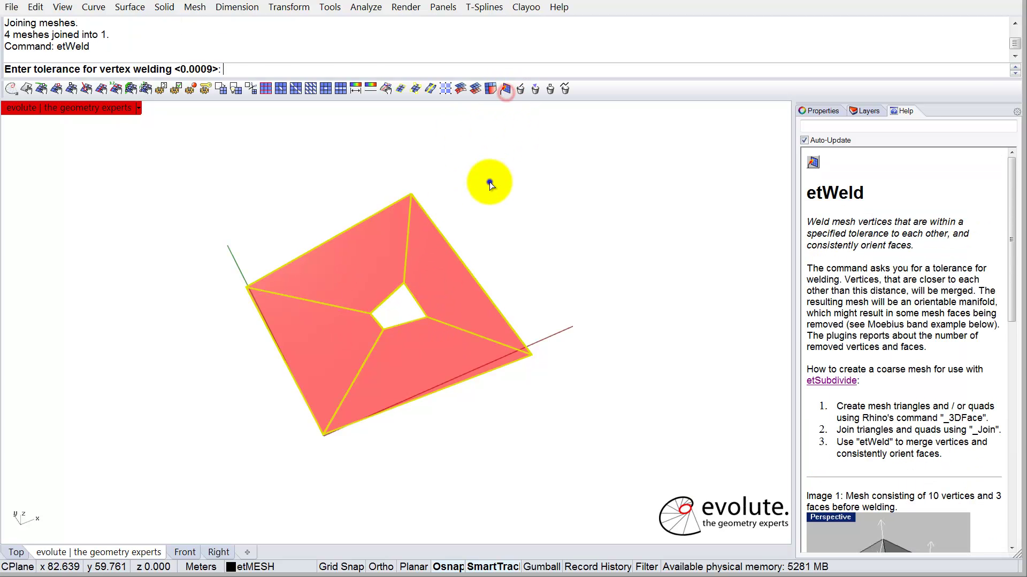
right_click(489, 182)
Show the mesh's control points, raise the four vertices of the central opening vertically, and hide the points again.
key(F10)
right_drag(439, 317, 369, 291)
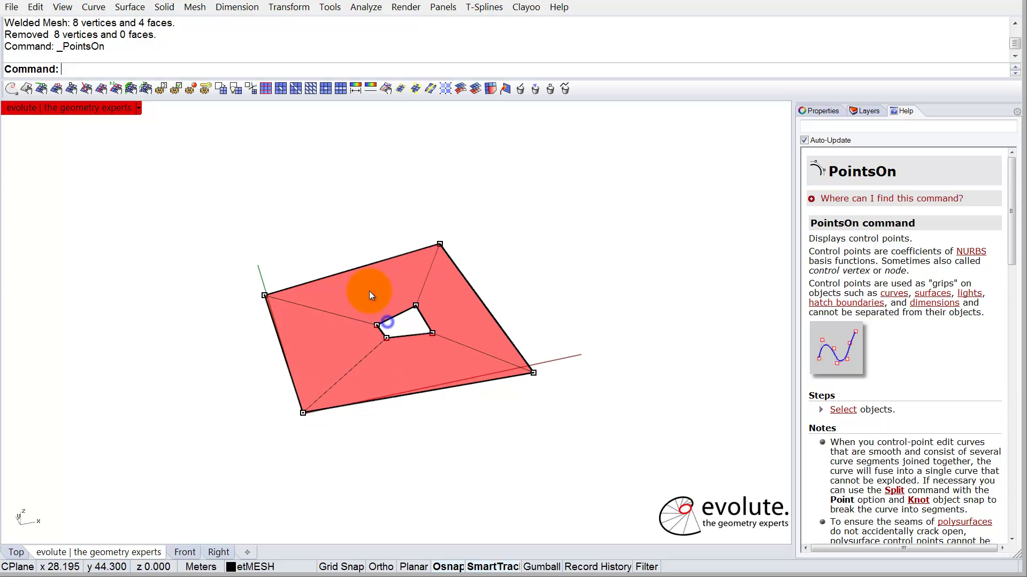
drag(448, 358, 422, 216)
right_drag(465, 337, 450, 388)
key(Escape)
key(Escape)
Mirror a copy of the raised mesh across its outer edge on the X-axis side.
scroll(377, 341, down, 4)
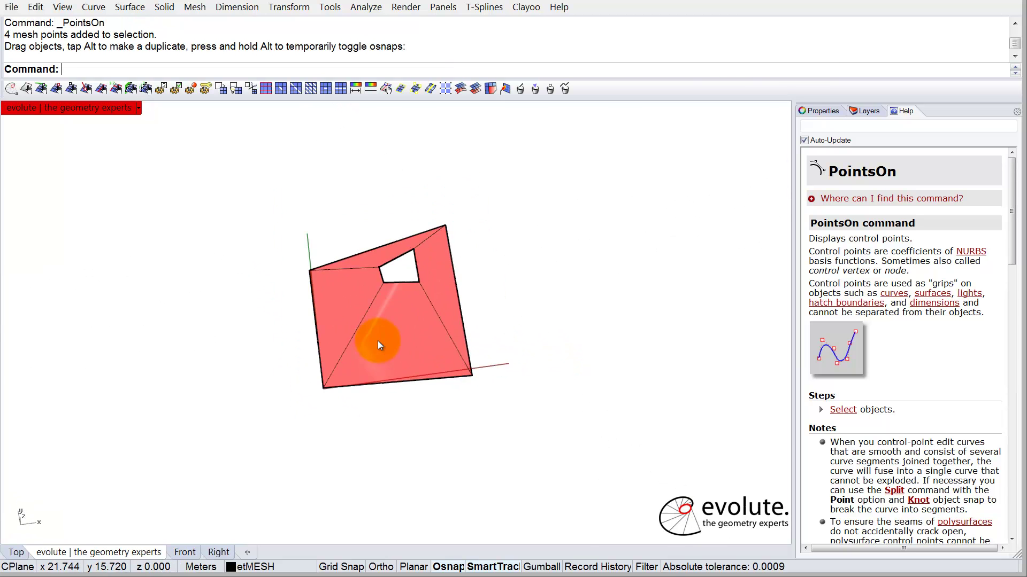
right_drag(392, 310, 426, 262)
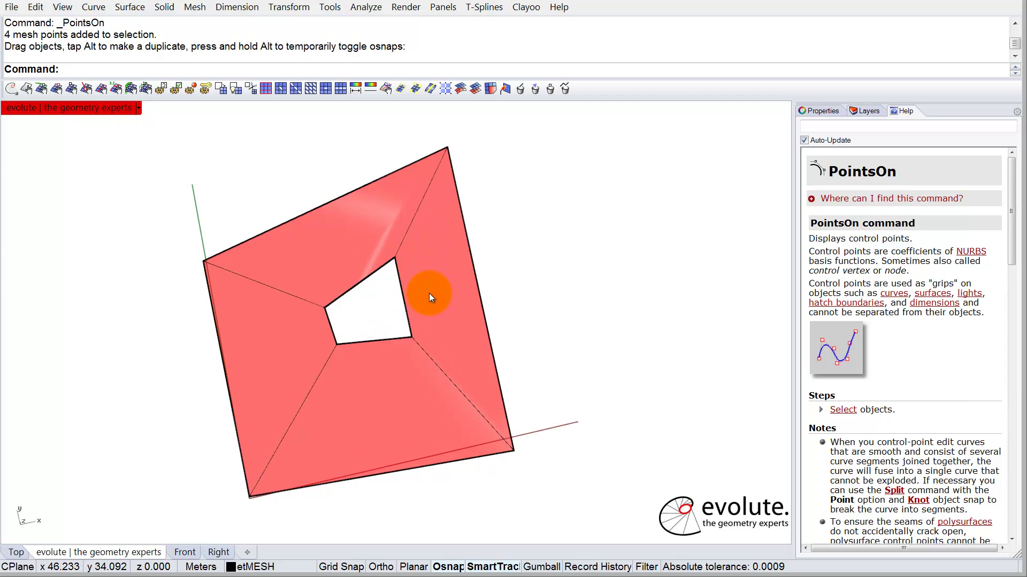
scroll(403, 306, down, 4)
text(mi)
key(Return)
click(423, 284)
right_click(435, 193)
click(435, 194)
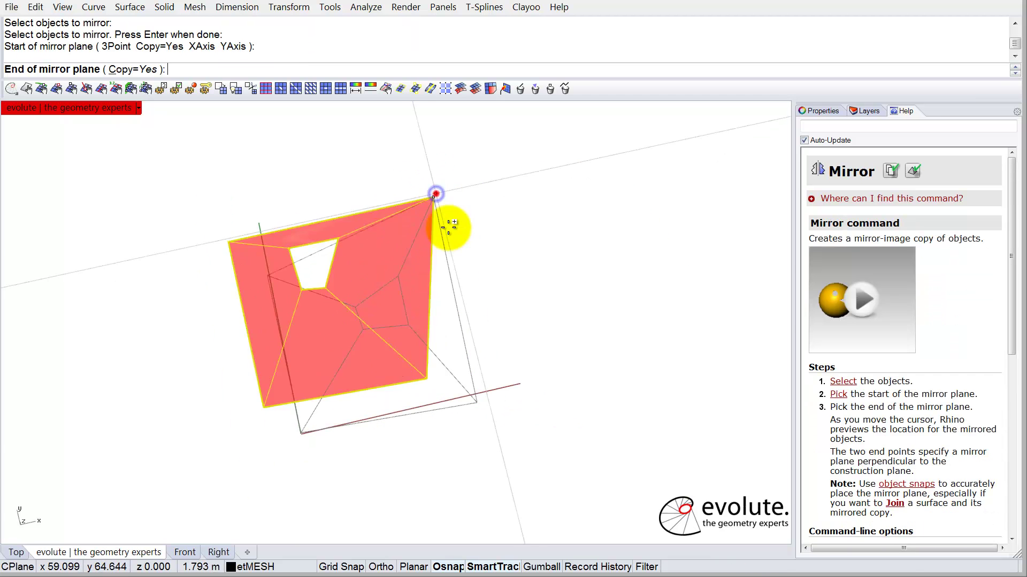
click(480, 400)
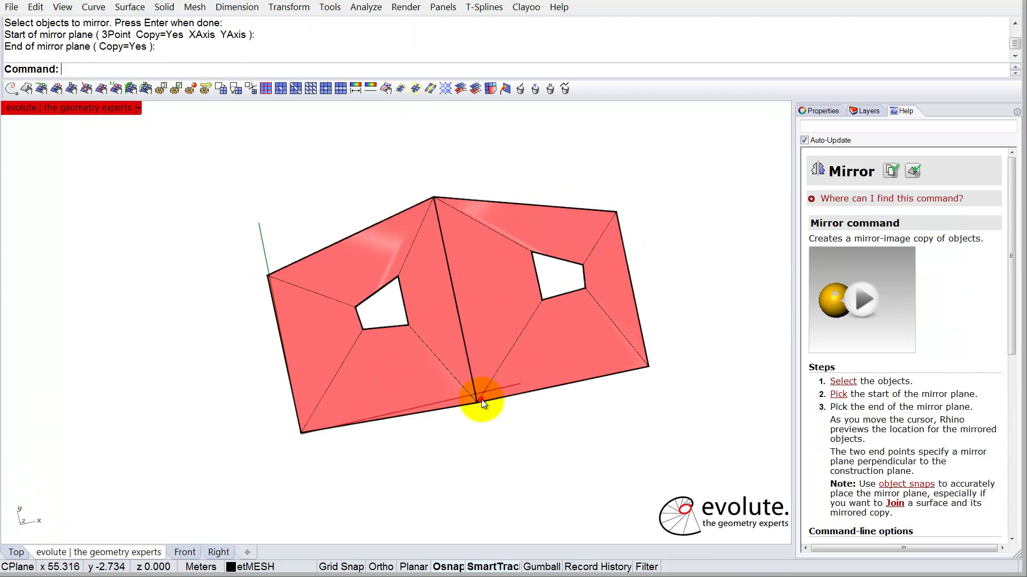
Mirror another copy of the original mesh across its outer edge that runs from the shared rear corner to the Y axis.
click(544, 452)
right_drag(535, 422, 533, 377)
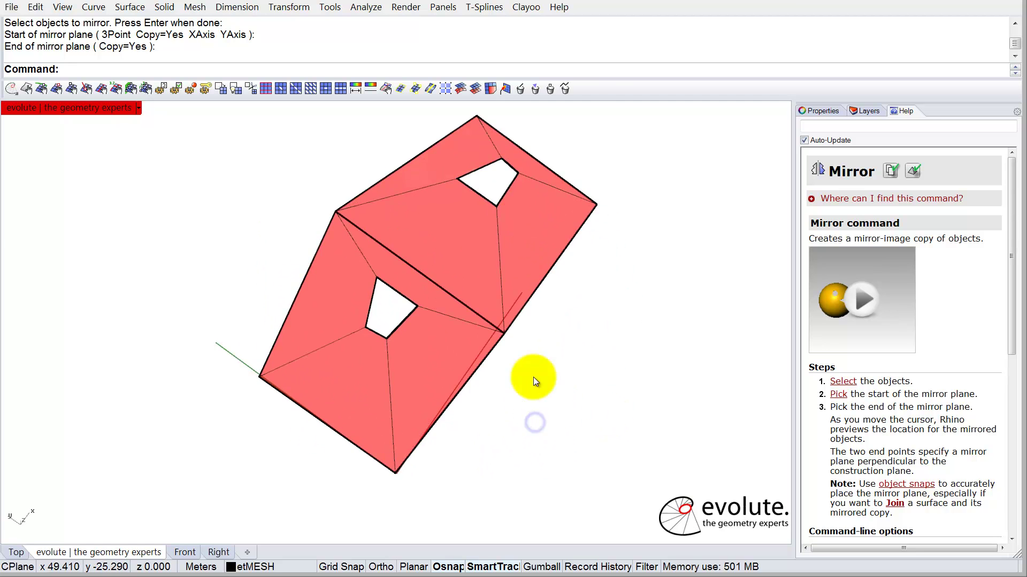
right_drag(314, 305, 482, 296)
scroll(339, 323, down, 2)
right_drag(339, 323, 408, 338)
click(408, 335)
scroll(423, 284, down, 4)
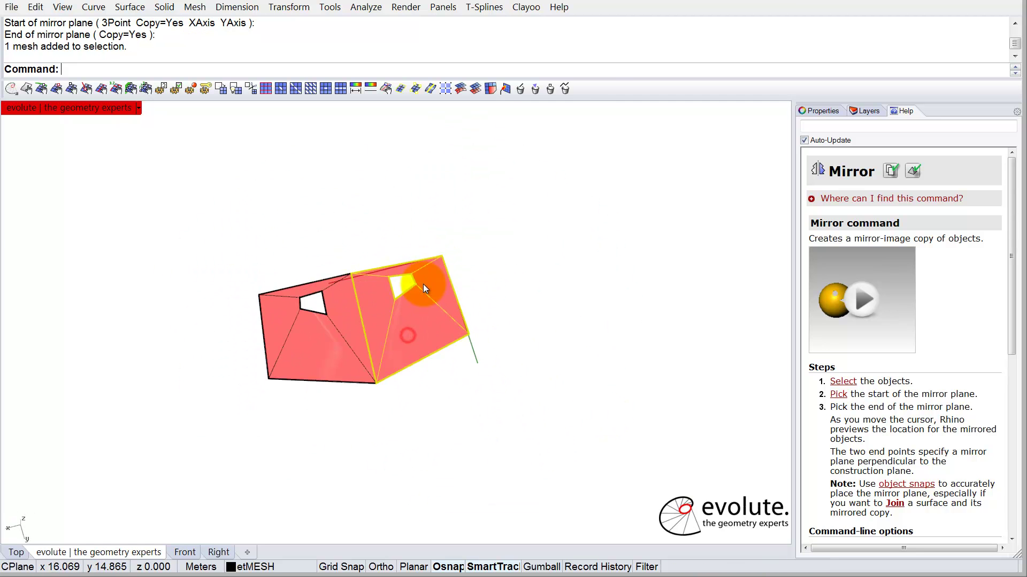
text(mi)
key(Return)
click(381, 391)
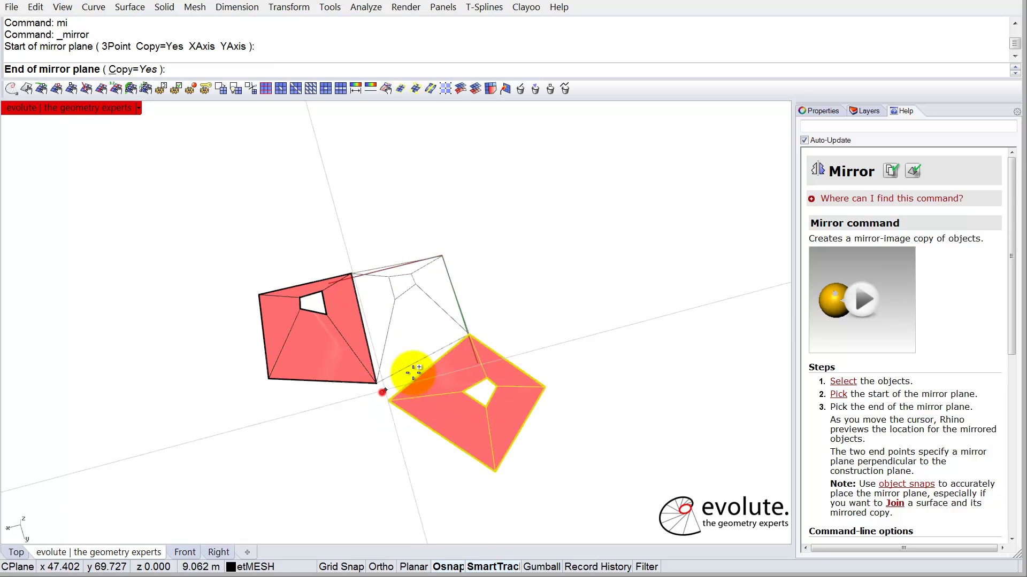
click(471, 335)
Join the three peaked meshes into one, weld its vertices with the default 0.0009 tolerance, and deselect it.
right_drag(367, 424, 394, 294)
click(294, 362)
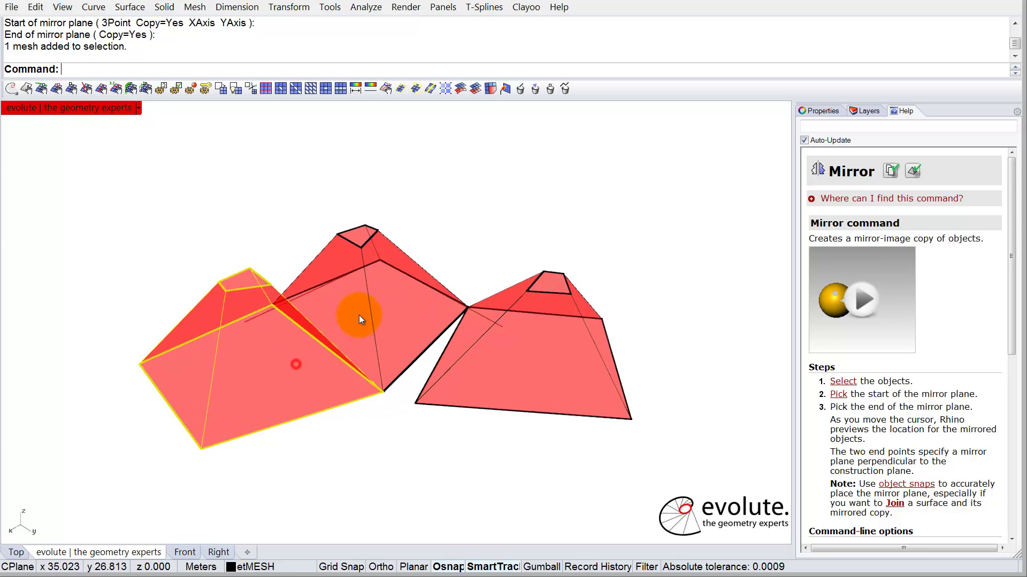
shift+click(359, 316)
shift+click(477, 374)
key(ctrl+j)
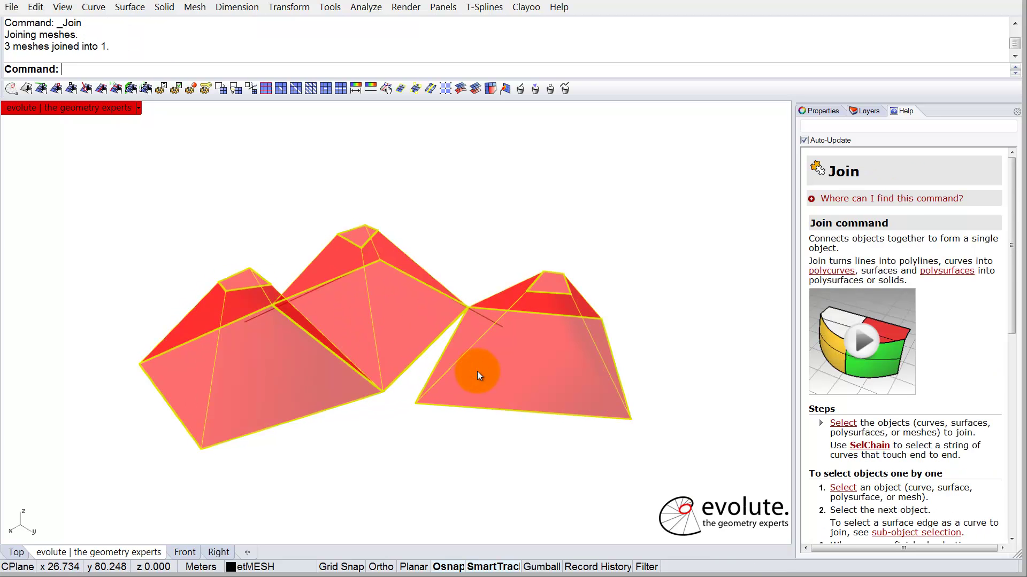
click(507, 87)
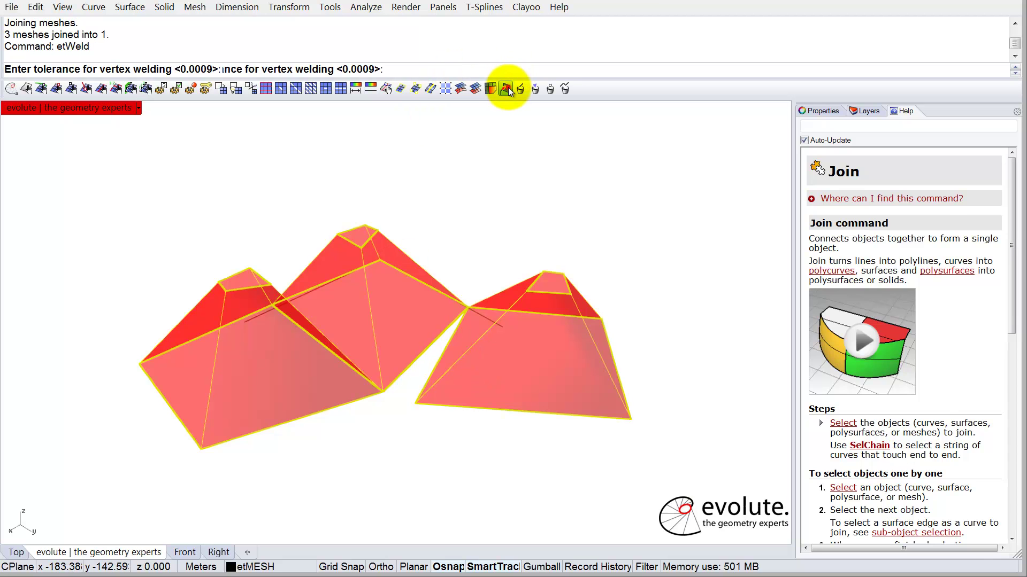
right_click(467, 204)
click(468, 203)
Show the joined mesh's control points and raise the four rim vertices of the middle peak above the other two.
right_drag(351, 195, 365, 239)
click(378, 247)
key(F10)
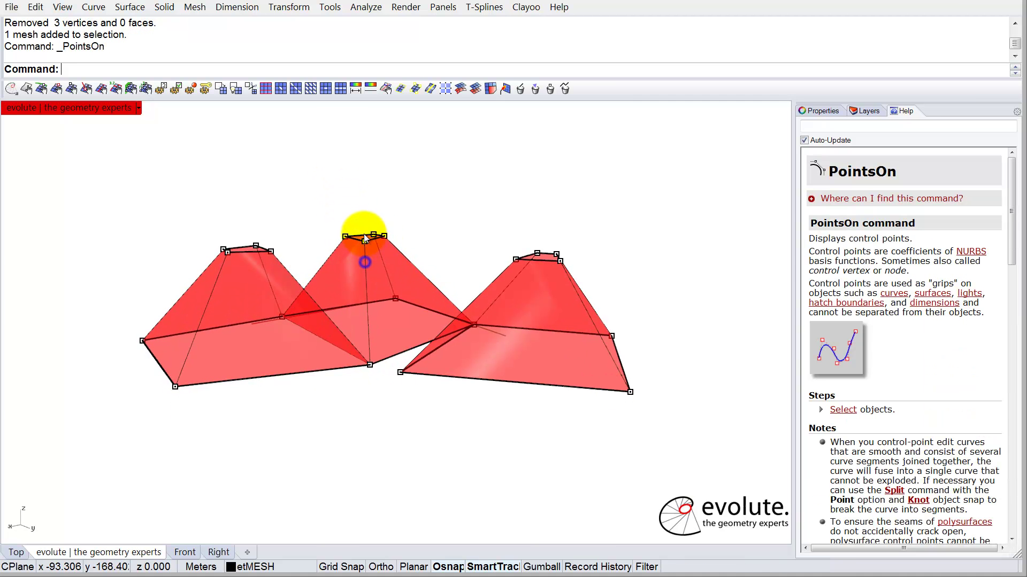
drag(393, 245, 380, 173)
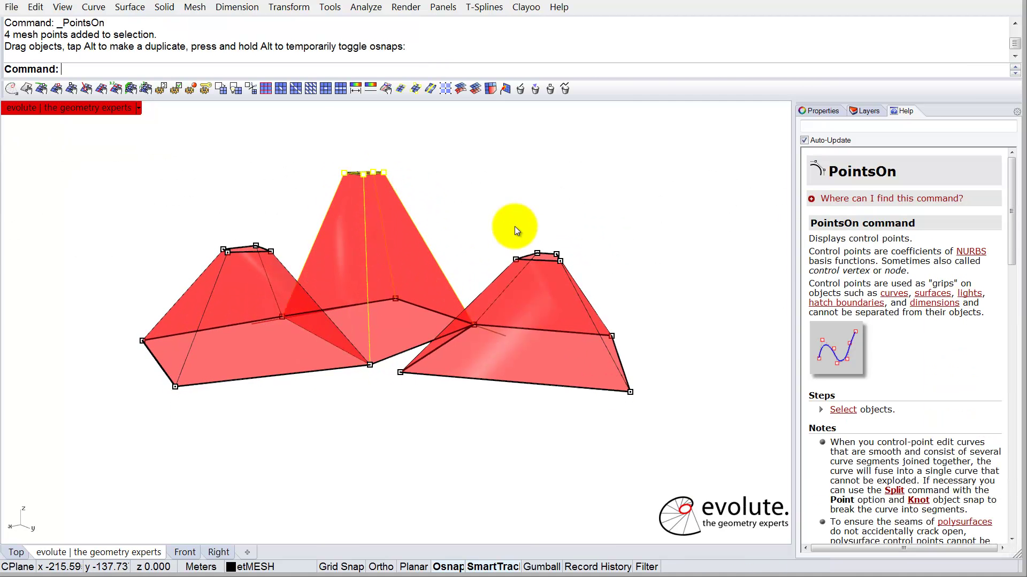
Adjust the rim vertices of the two outer peaks and hide the control points.
drag(494, 228, 563, 221)
right_drag(385, 281, 381, 249)
drag(192, 202, 278, 262)
key(Escape)
key(Escape)
Flag the nine outer base vertices of the three-peaked mesh as fixed for optimization.
right_drag(395, 239, 355, 327)
click(383, 287)
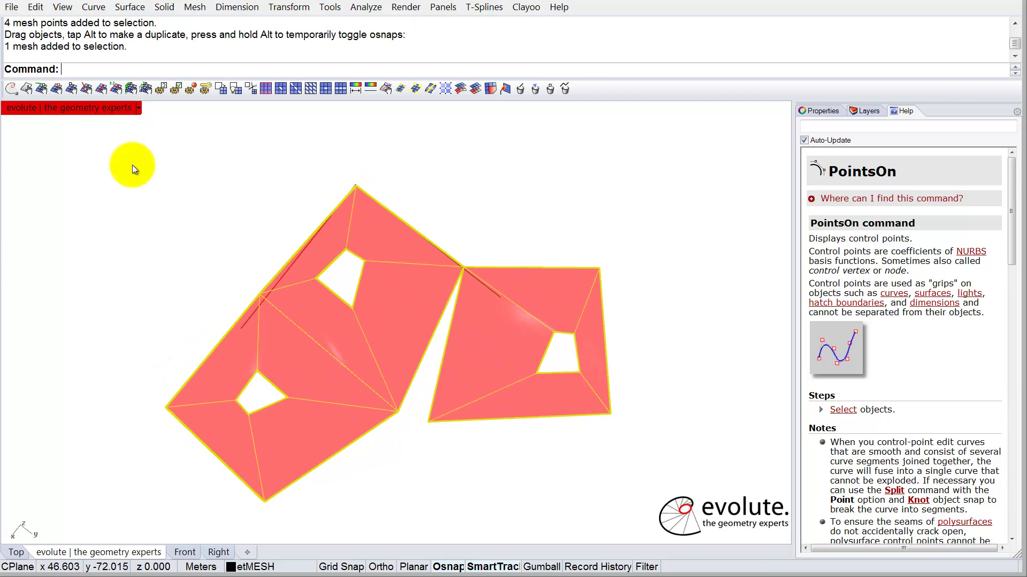
click(57, 89)
drag(372, 161, 348, 202)
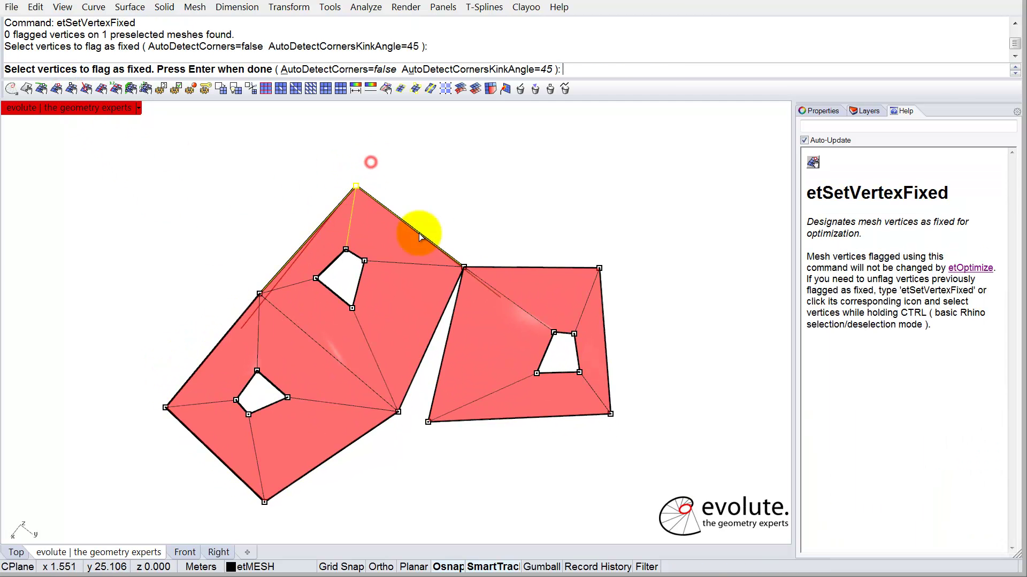
drag(483, 230, 448, 293)
drag(614, 242, 583, 289)
drag(633, 442, 588, 399)
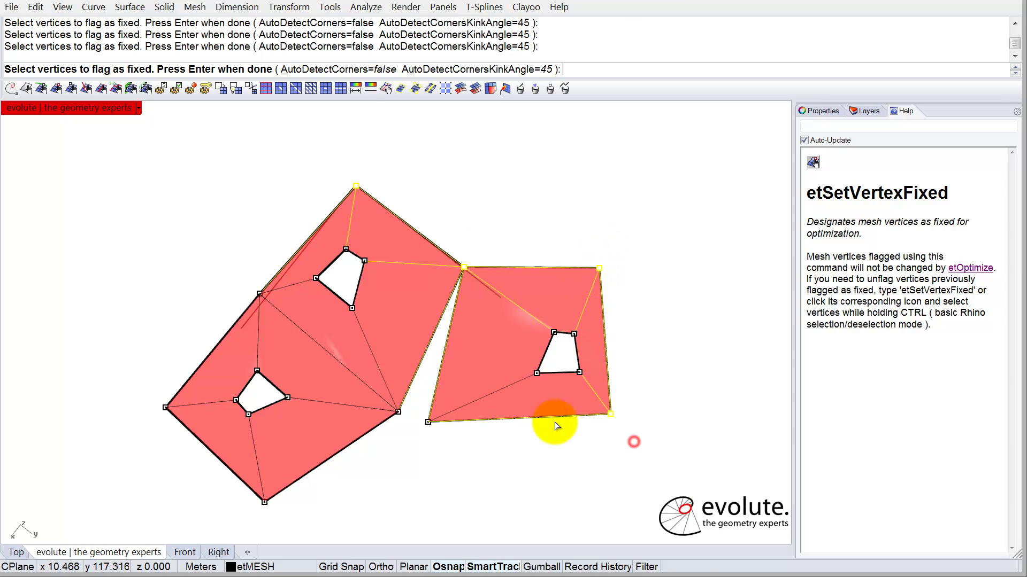
drag(446, 458, 386, 399)
drag(313, 530, 240, 483)
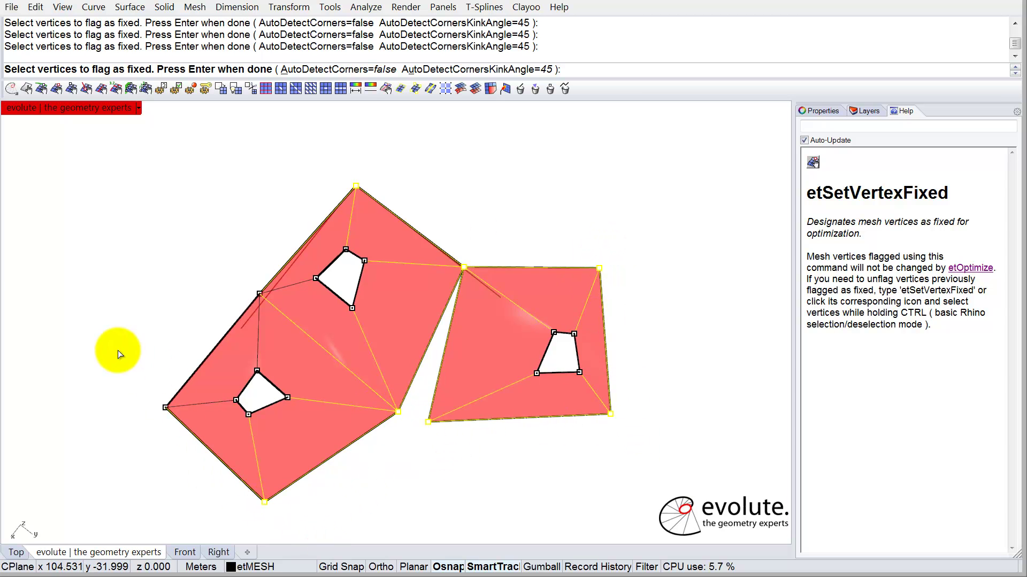
drag(118, 348, 194, 442)
drag(216, 263, 283, 312)
right_click(283, 311)
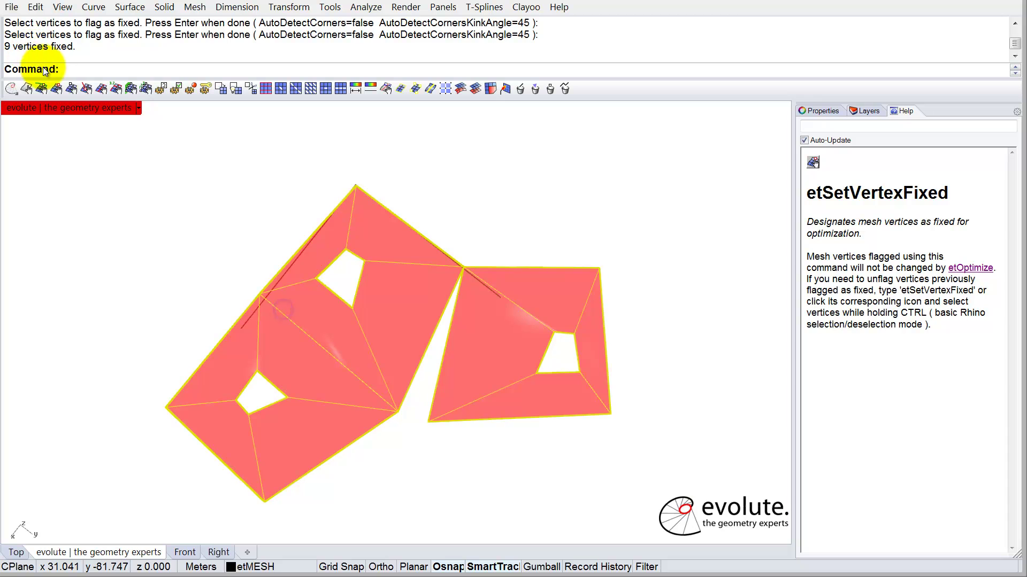
Flag the same nine outer base vertices of the mesh as corners.
click(72, 89)
drag(345, 155, 444, 292)
drag(625, 249, 582, 291)
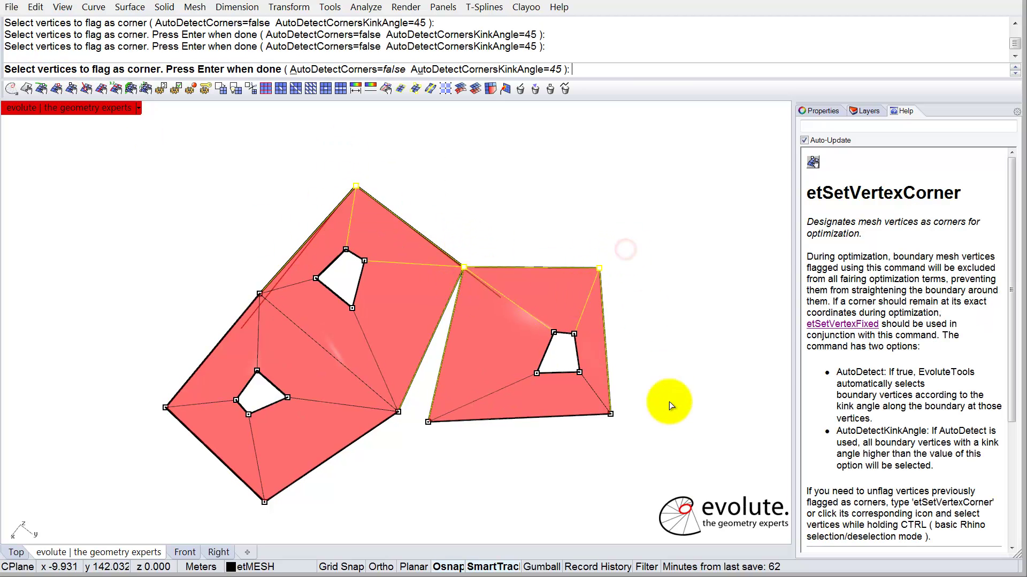
drag(660, 438, 604, 409)
drag(460, 452, 385, 402)
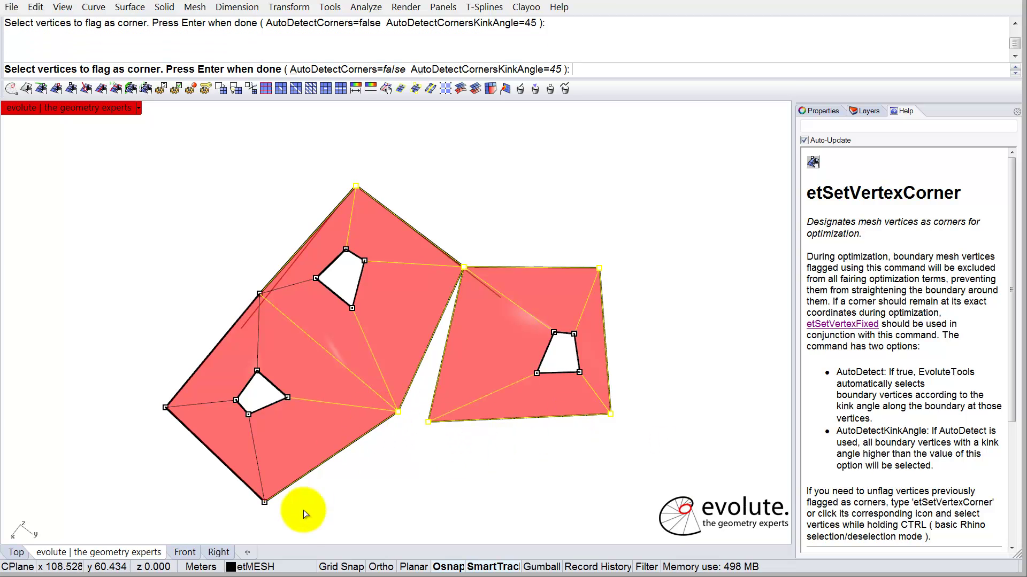
drag(289, 517, 261, 502)
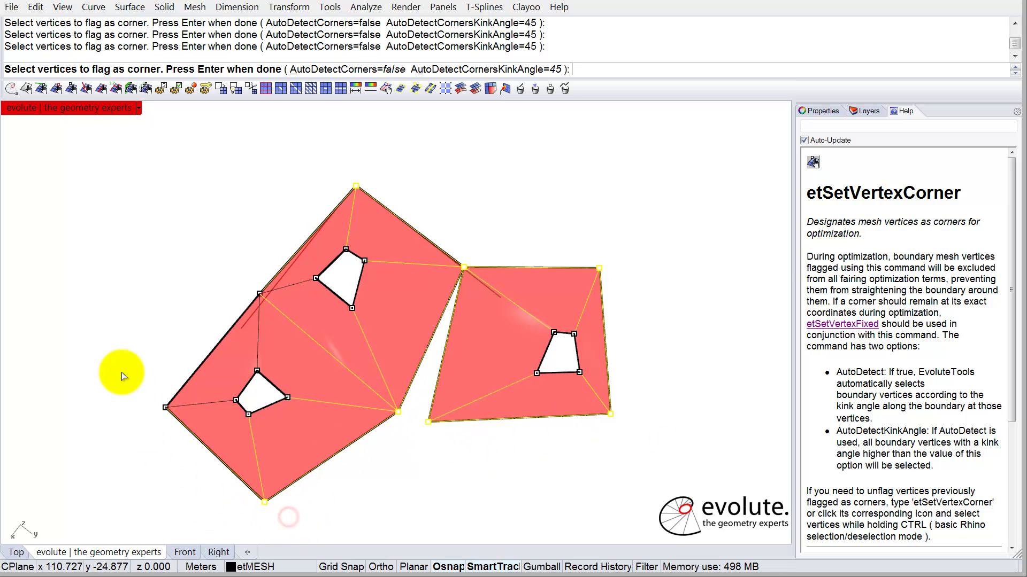
drag(121, 371, 191, 442)
drag(222, 269, 269, 309)
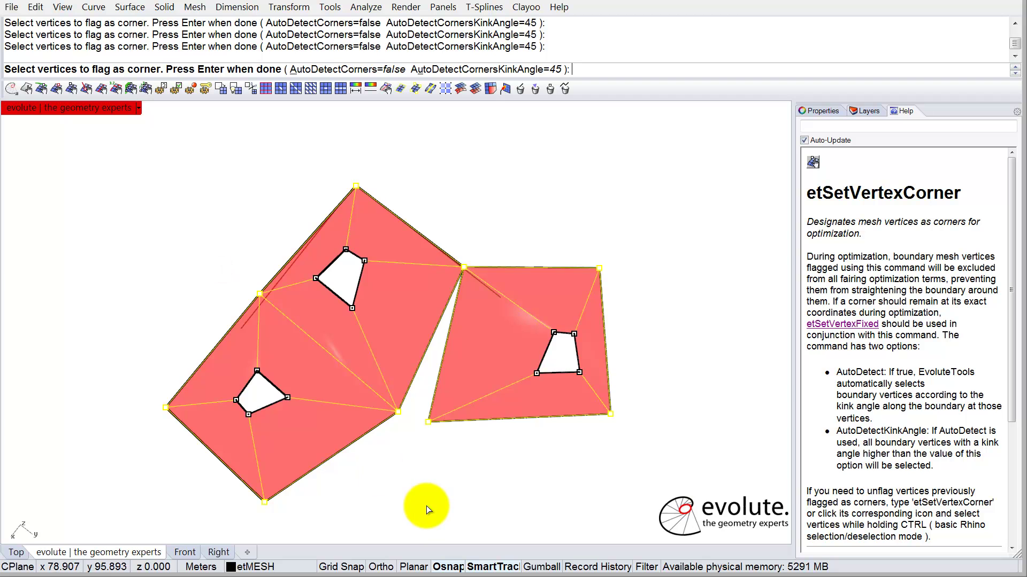
right_click(425, 506)
Subdivide the mesh four times with the CatmullClark rule and delete the original coarse mesh.
right_drag(430, 447, 420, 377)
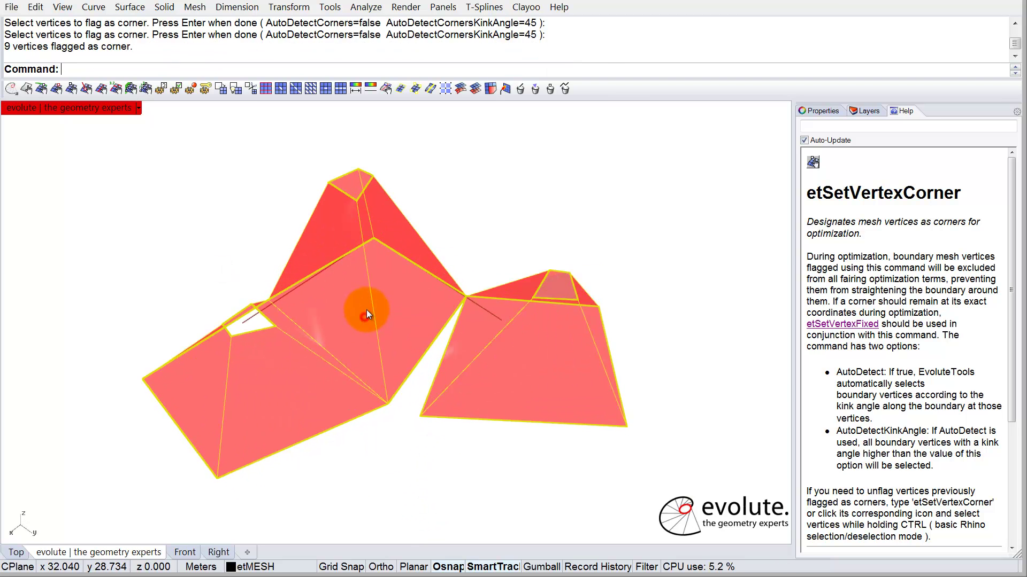
click(219, 89)
right_click(246, 201)
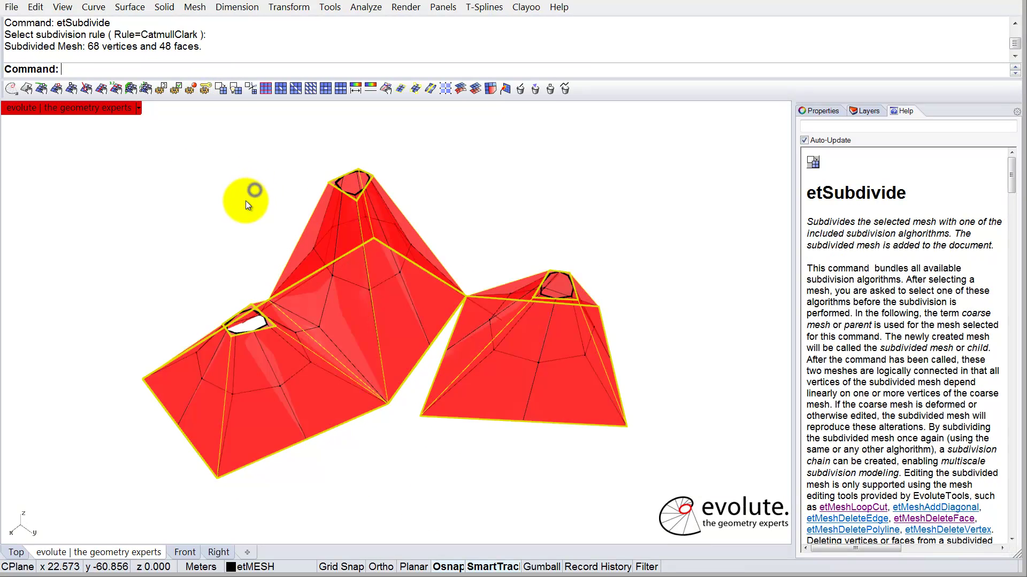
right_click(245, 201)
right_click(246, 201)
right_click(246, 201)
right_click(246, 200)
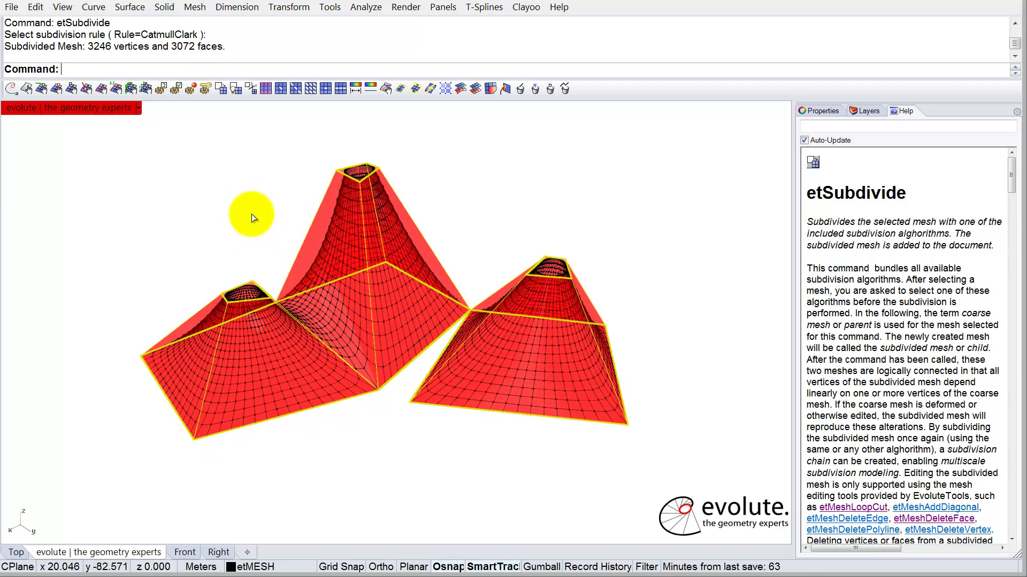
key(Delete)
Flag all vertices on the top rims of the three peaks of the subdivided mesh as fixed.
right_drag(322, 306, 339, 235)
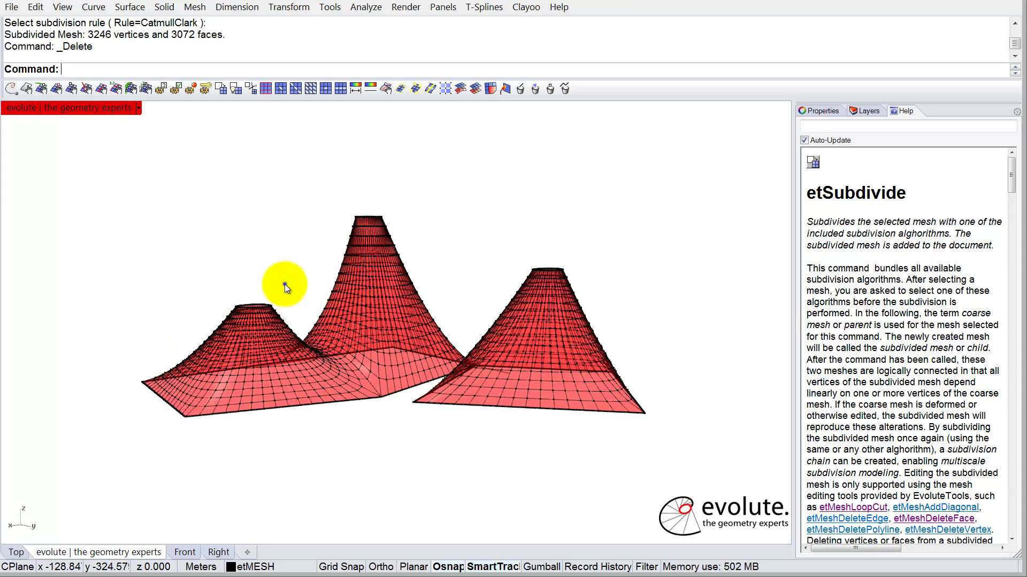
right_drag(277, 268, 410, 437)
right_drag(310, 422, 252, 306)
scroll(253, 305, up, 6)
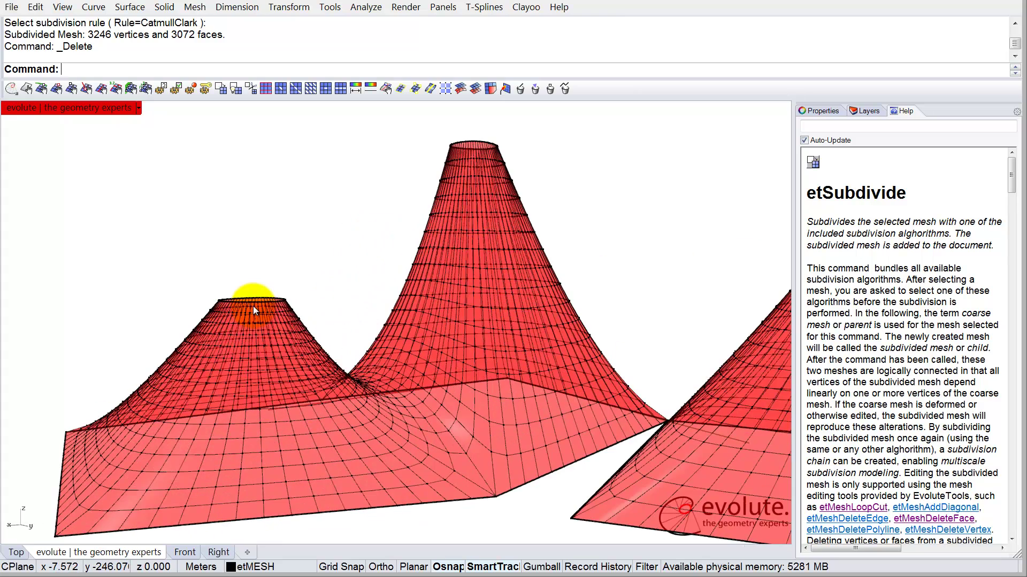
click(56, 88)
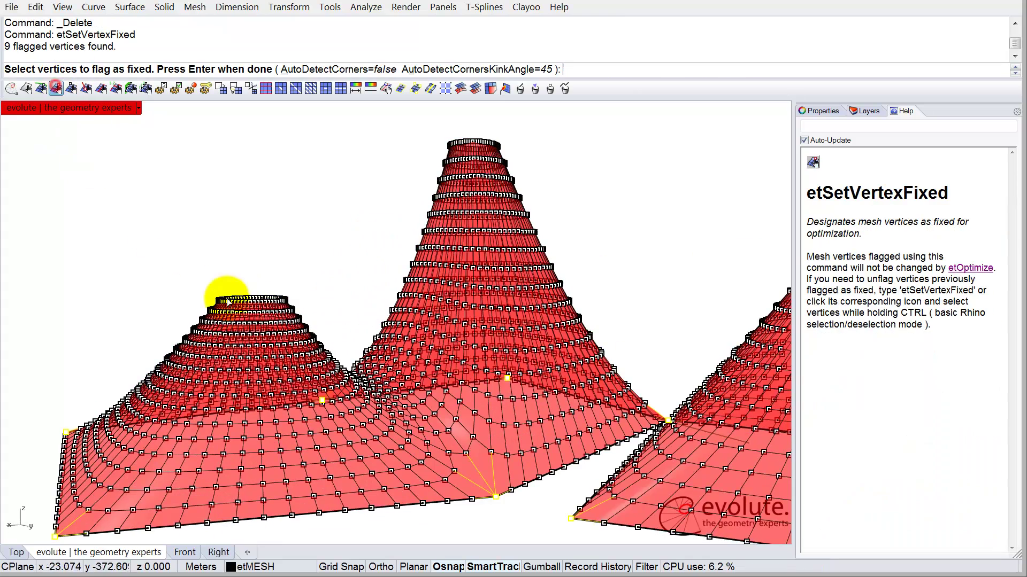
drag(191, 261, 297, 300)
right_drag(491, 141, 470, 126)
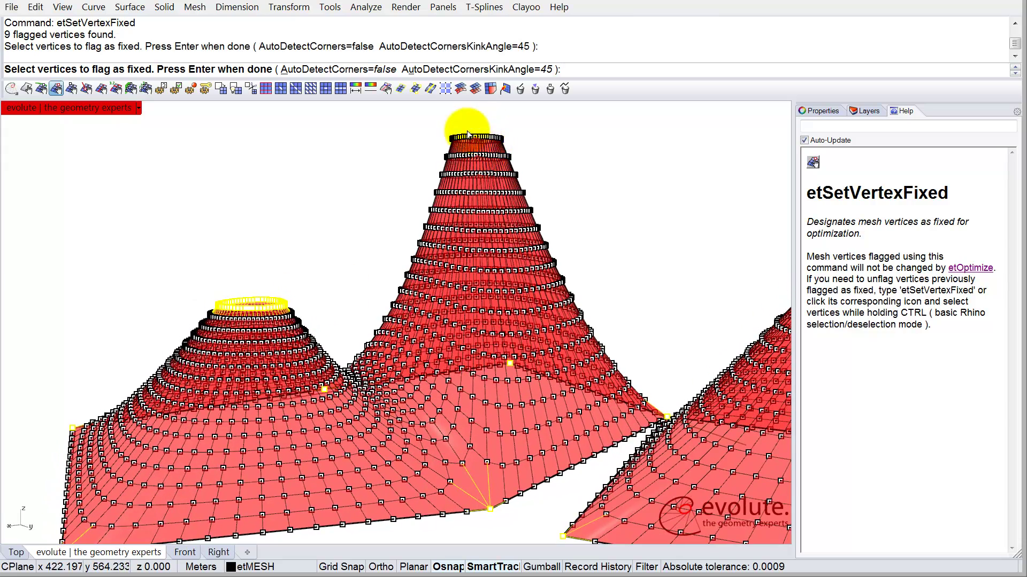
drag(432, 114, 495, 161)
scroll(250, 275, down, 3)
right_drag(452, 286, 561, 272)
scroll(635, 256, up, 6)
drag(517, 192, 637, 236)
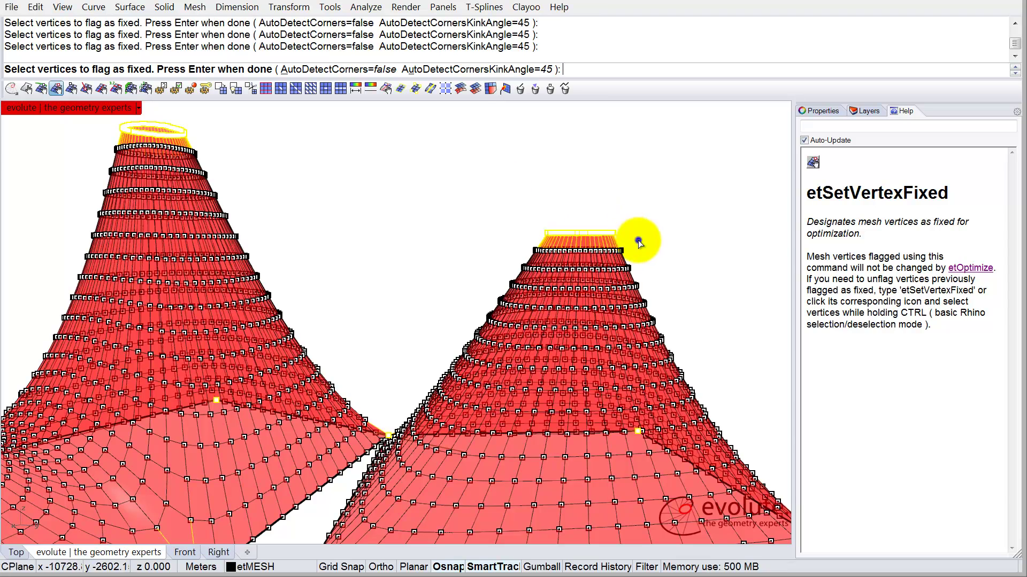
key(Return)
Show the control points and move the separate peak's free inner corner onto the neighbouring mesh corner across the gap.
right_drag(623, 235, 487, 426)
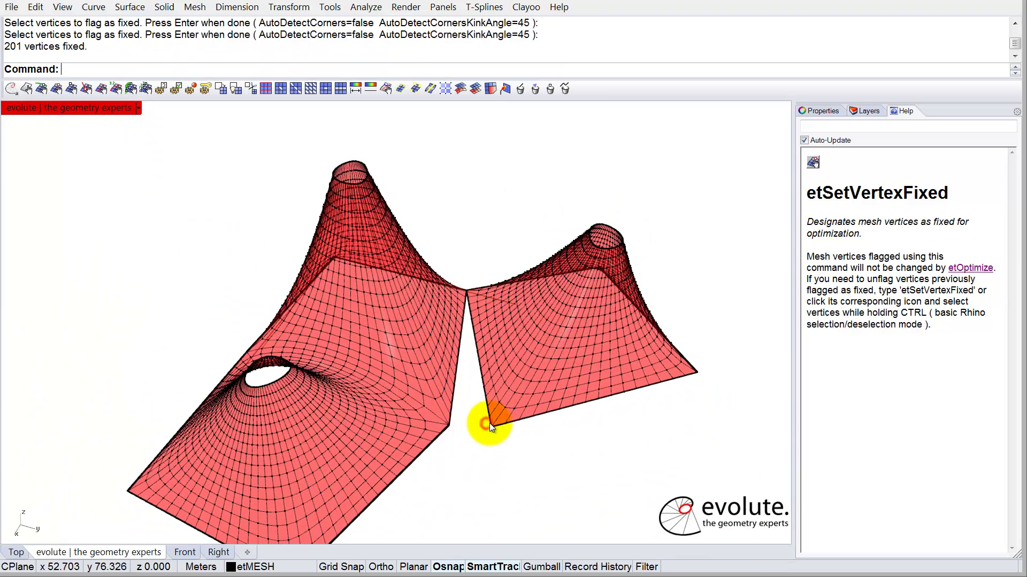
click(489, 422)
key(F10)
click(491, 427)
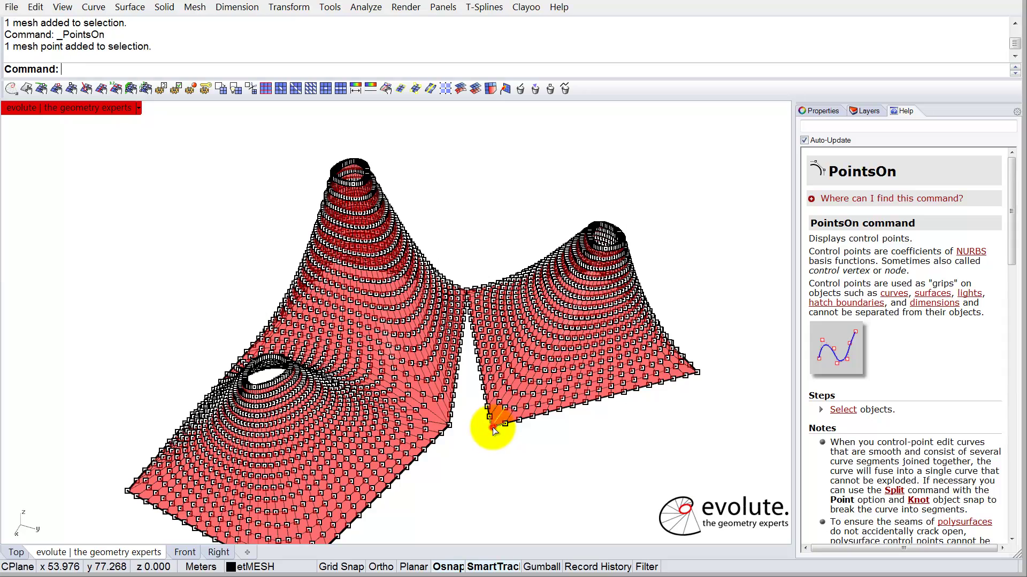
drag(493, 429, 452, 431)
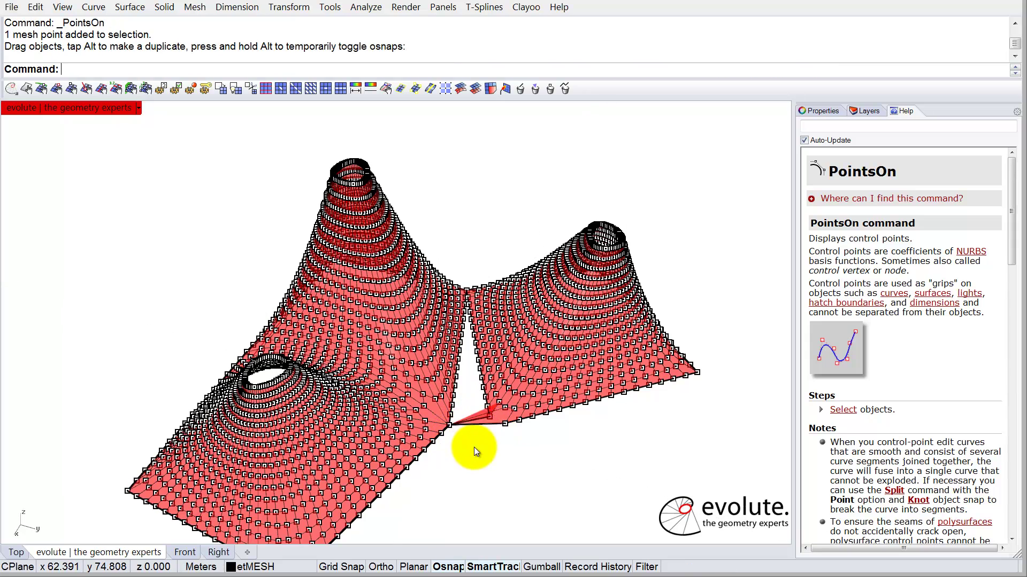
Hide the control points and optimize the whole mesh repeatedly until it converges, then deselect it.
right_drag(473, 447, 389, 351)
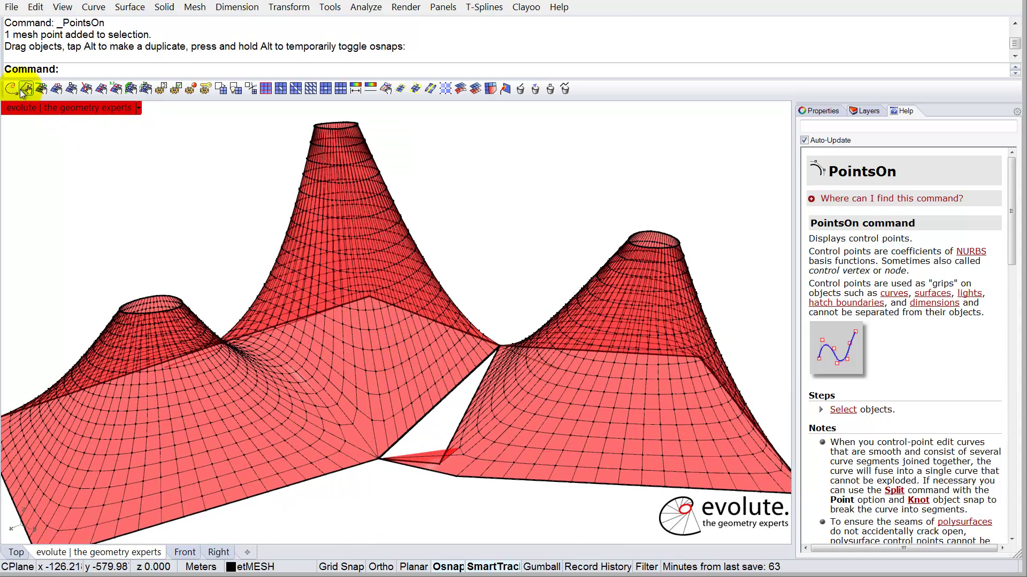
click(314, 210)
click(11, 88)
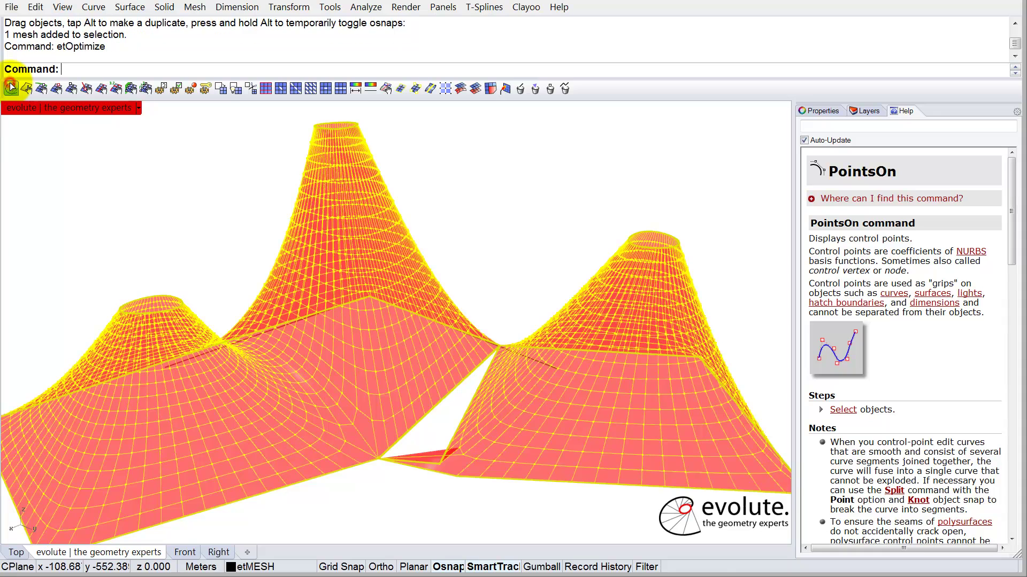
click(11, 88)
click(176, 215)
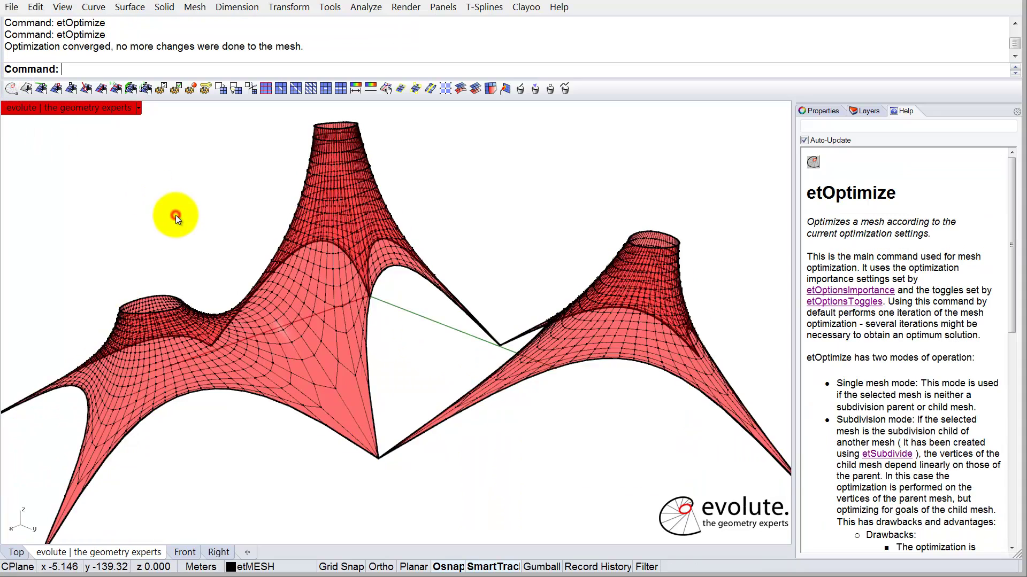
Show the control points and shift the tallest peak's entire top rim sideways, away from the separate peak.
scroll(283, 208, down, 6)
right_drag(283, 208, 342, 276)
scroll(300, 182, up, 5)
click(345, 183)
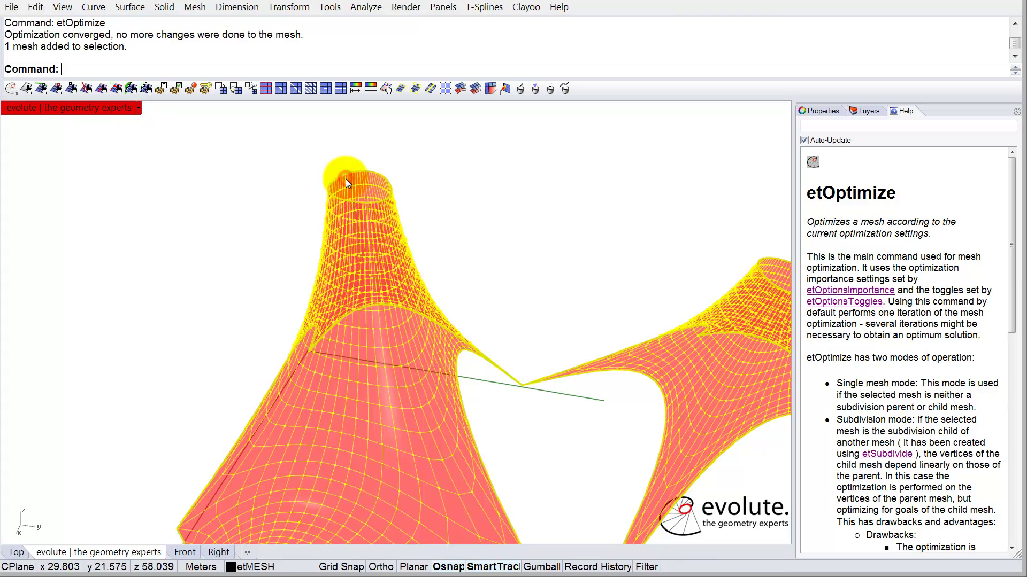
key(F10)
right_drag(390, 220, 387, 172)
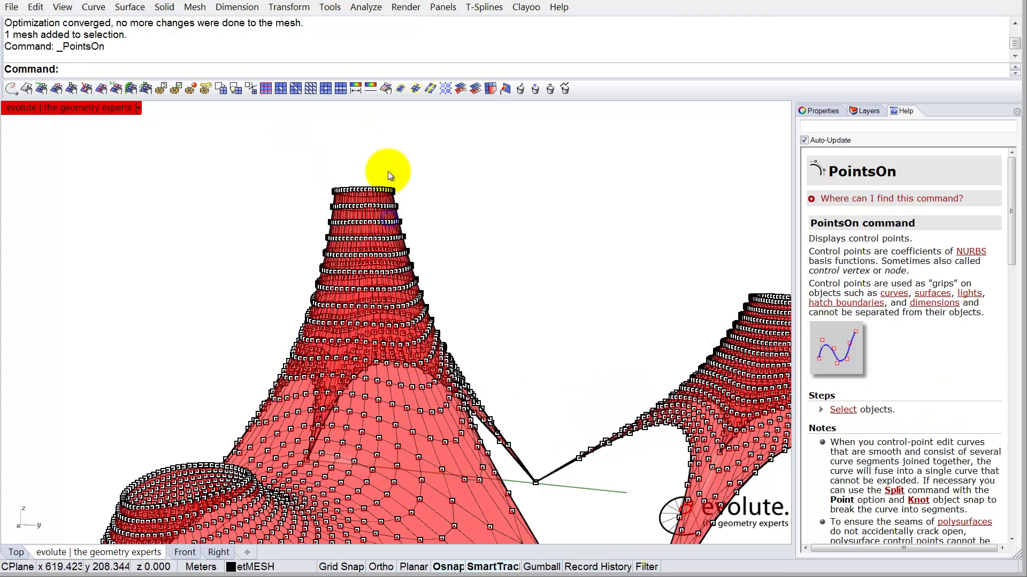
drag(324, 175, 412, 200)
right_drag(428, 204, 375, 178)
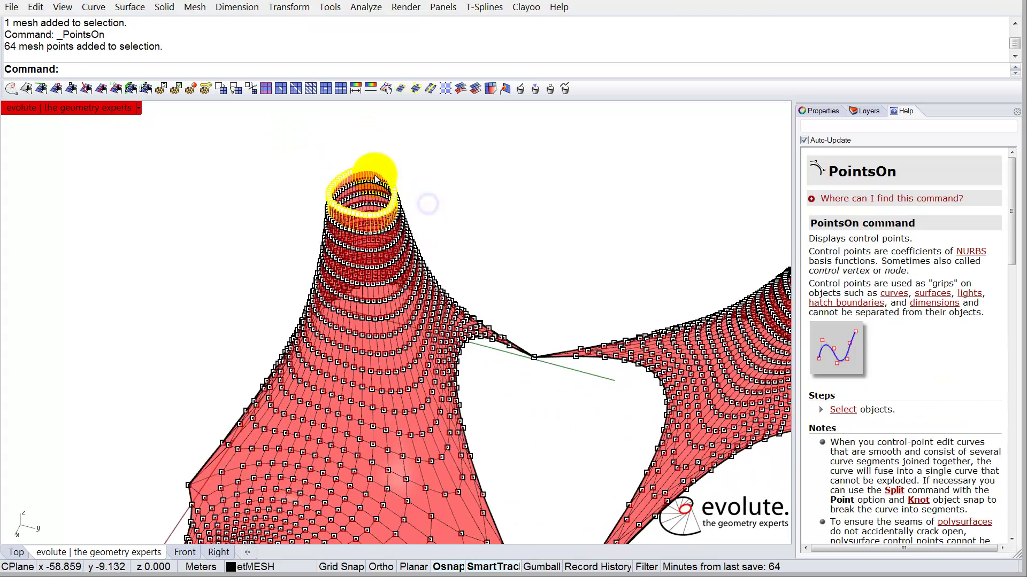
drag(363, 169, 217, 129)
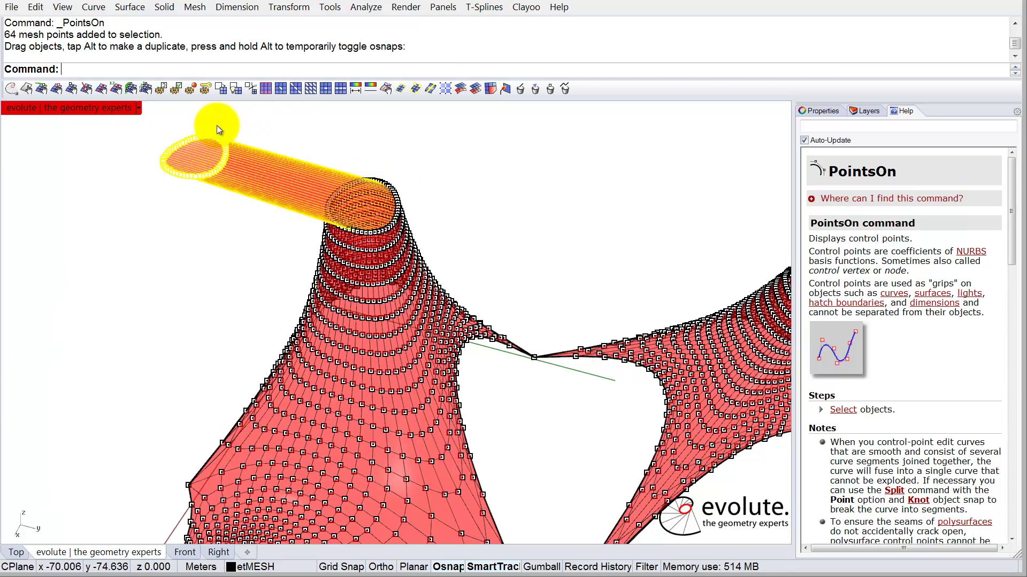
Hide the control points and optimize the mesh with the shifted rim until it converges.
scroll(242, 181, down, 4)
right_drag(310, 284, 319, 239)
click(319, 240)
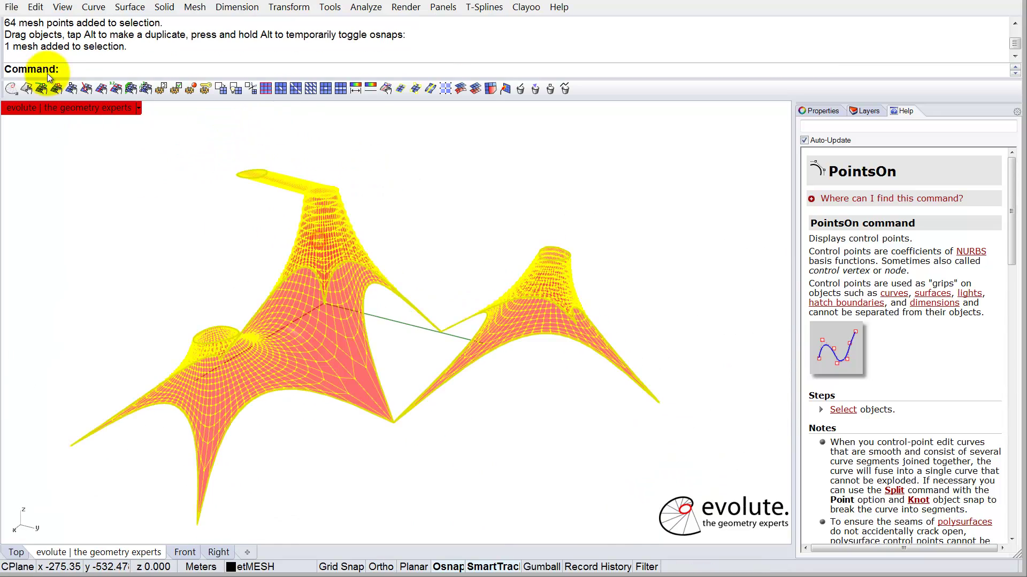
click(12, 87)
click(12, 88)
click(12, 88)
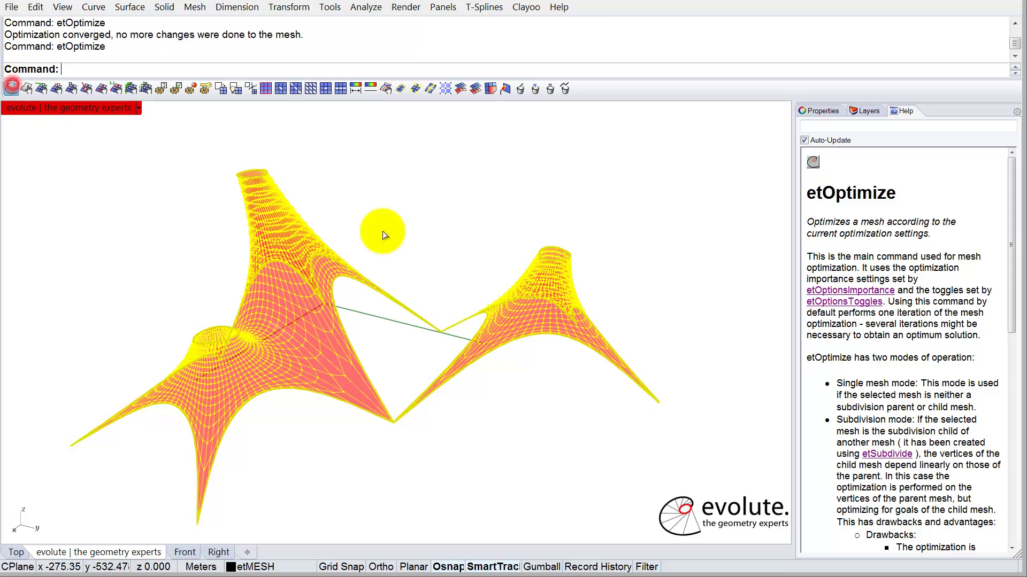
Delete a small patch of mesh faces between the tallest peak and the adjacent lower peak, keeping the optimization settings.
right_drag(373, 338, 313, 330)
right_drag(312, 278, 287, 335)
scroll(223, 319, up, 6)
right_drag(223, 319, 257, 299)
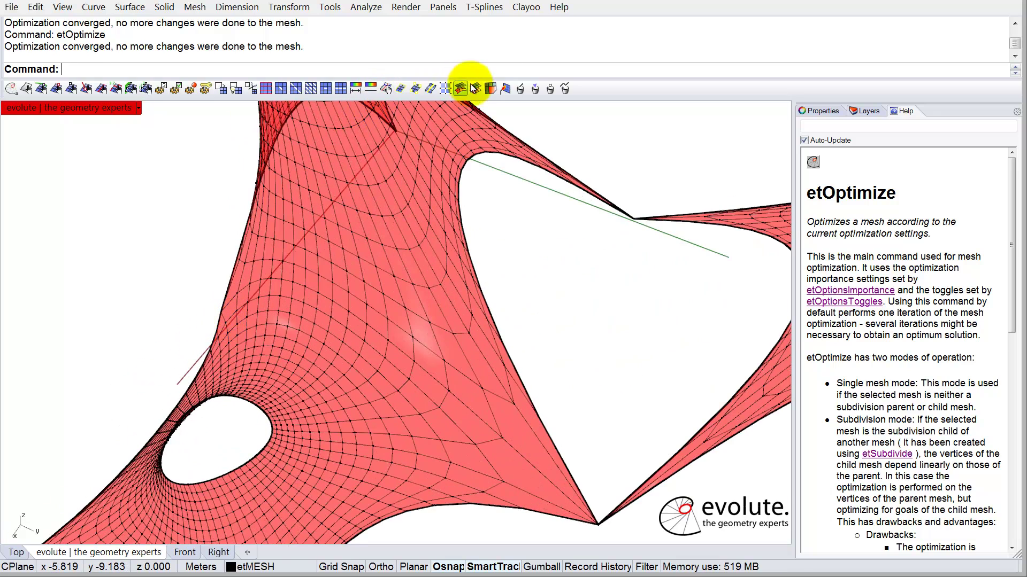
click(536, 88)
click(342, 337)
click(333, 346)
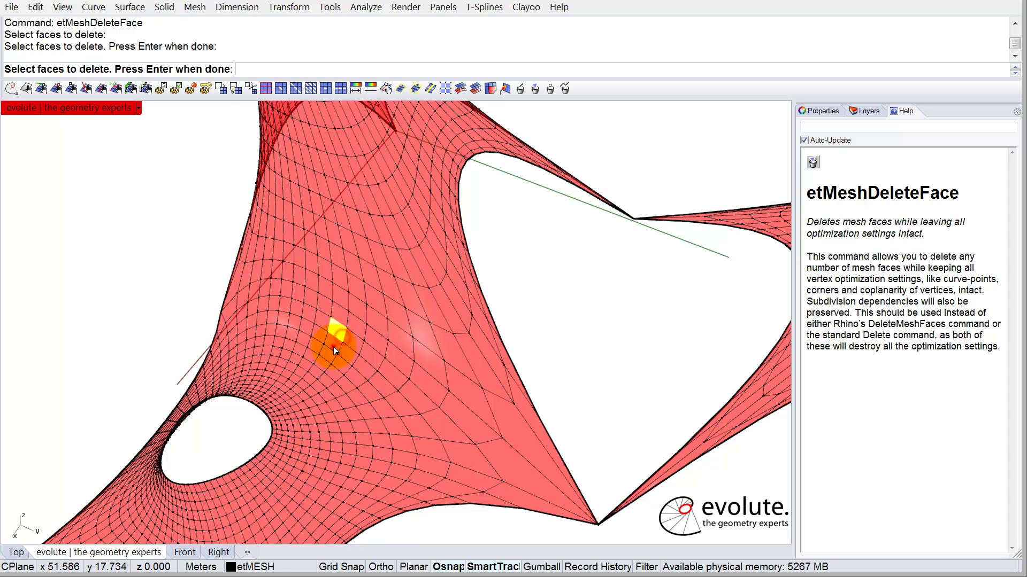
right_click(333, 339)
right_click(334, 339)
drag(334, 339, 284, 306)
right_click(285, 306)
Optimize the mesh with the new opening until it converges and deselect it.
click(331, 280)
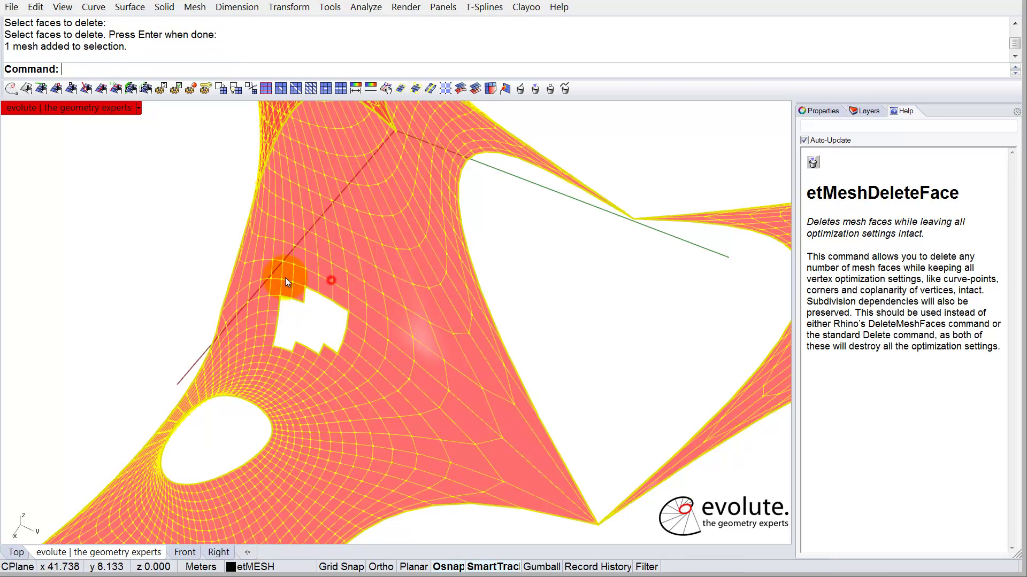
click(12, 89)
click(11, 89)
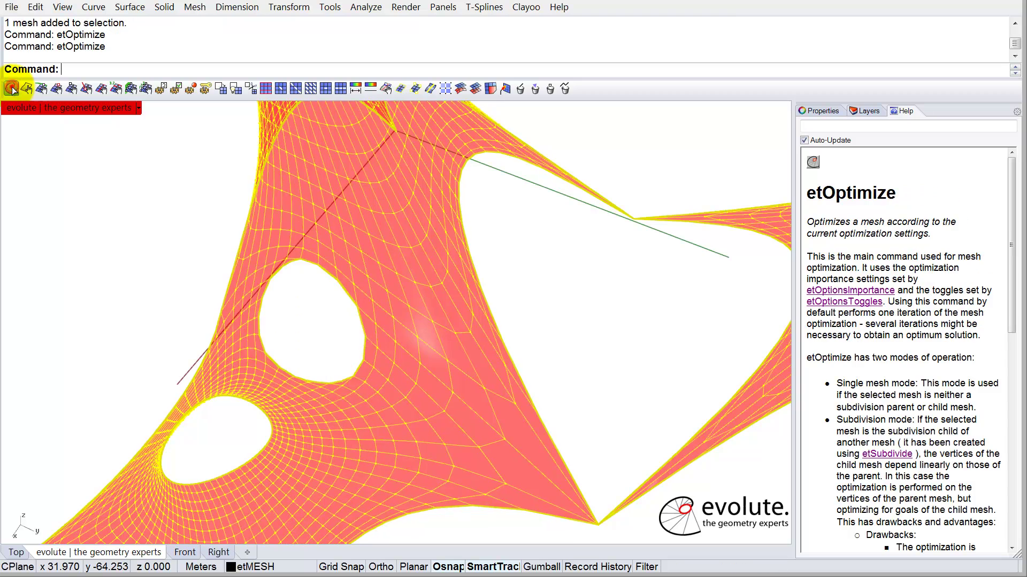
click(561, 300)
Open the optimization importance settings.
scroll(410, 287, down, 1)
right_drag(461, 342, 396, 268)
scroll(299, 292, down, 3)
right_drag(325, 304, 498, 386)
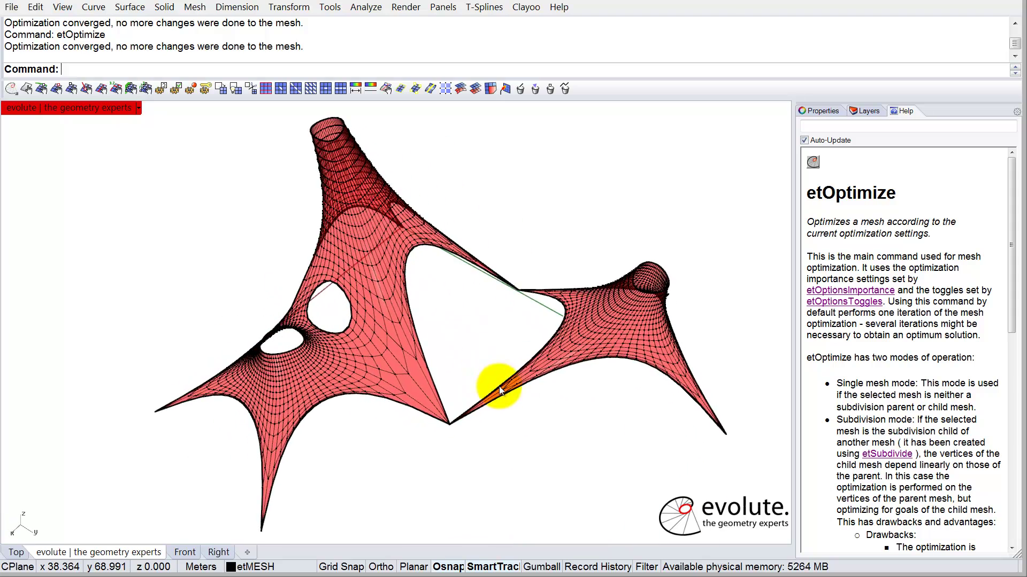
right_drag(383, 303, 374, 259)
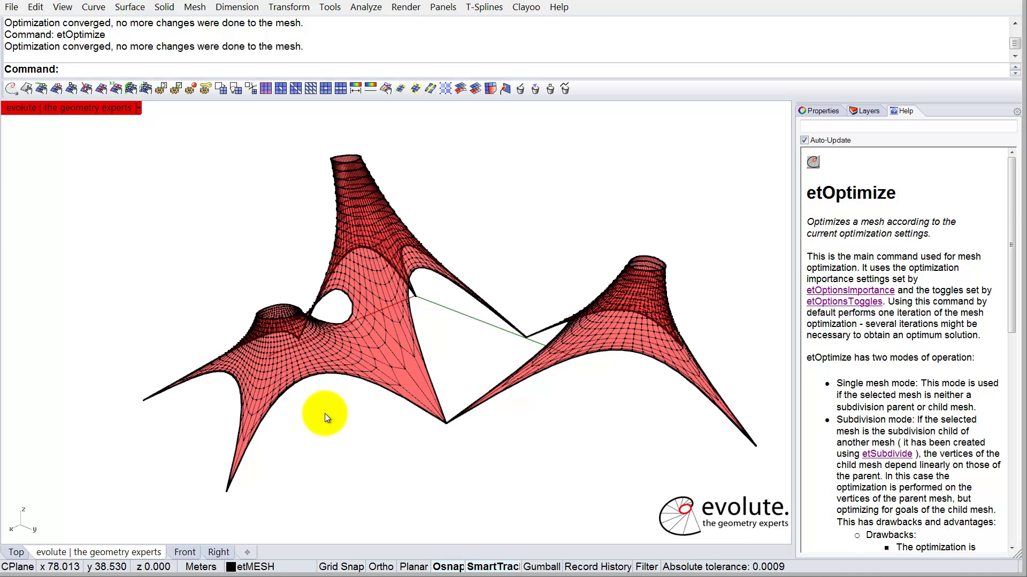
click(400, 89)
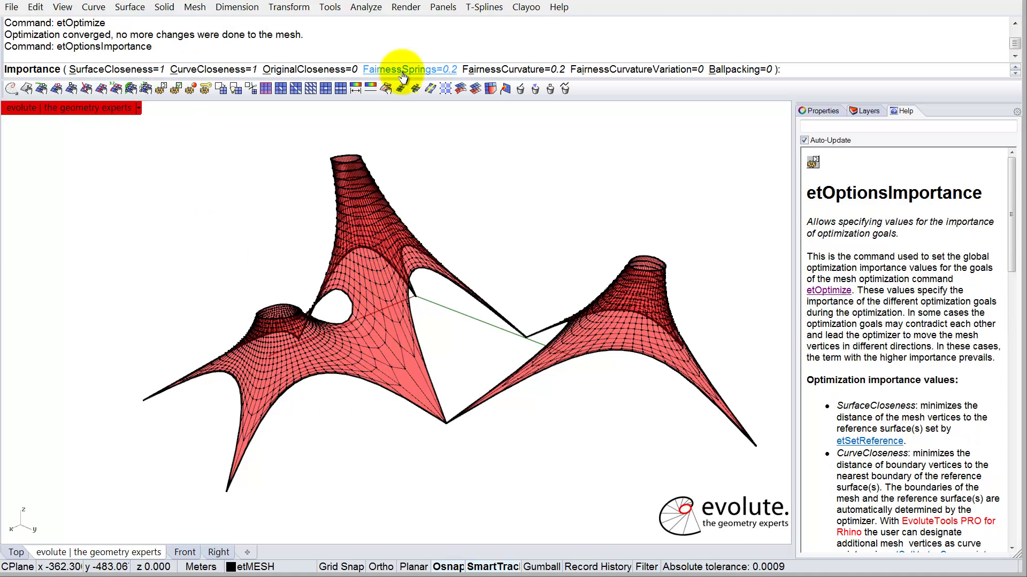